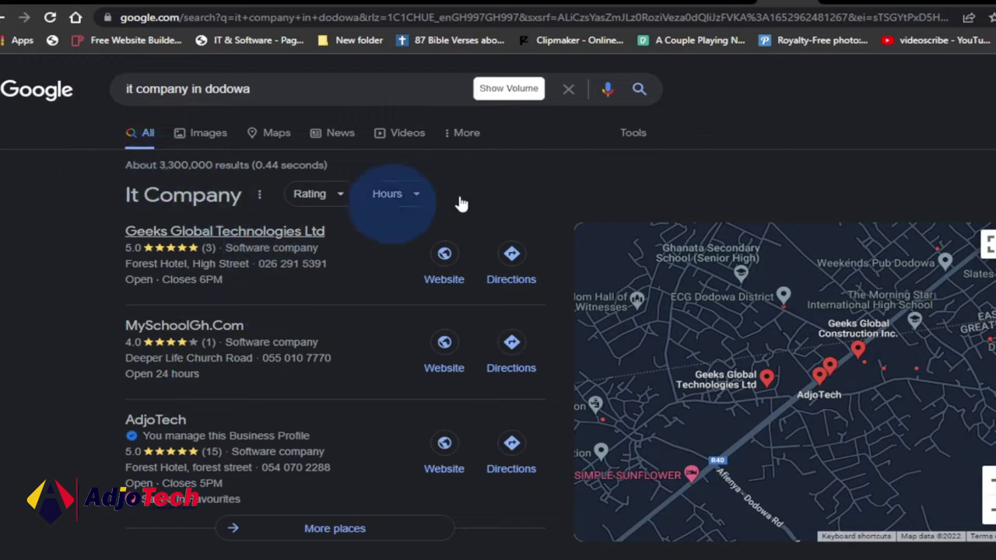
# Step: Replace the search phrase with "software developer in dodowa" and run the search
pyautogui.moveTo(181, 89); pyautogui.dragTo(120, 91)
pyautogui.click(125, 88)
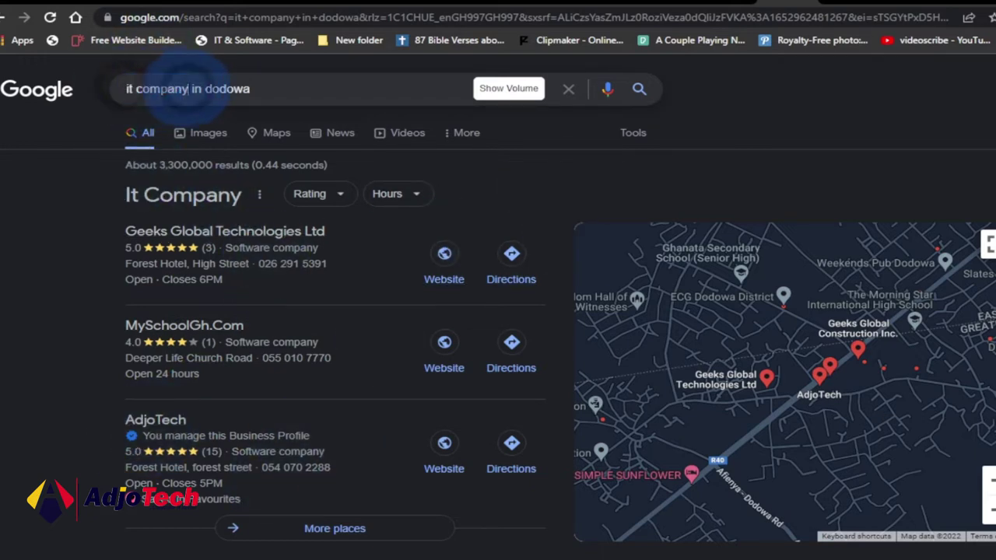
pyautogui.moveTo(188, 88); pyautogui.dragTo(112, 92)
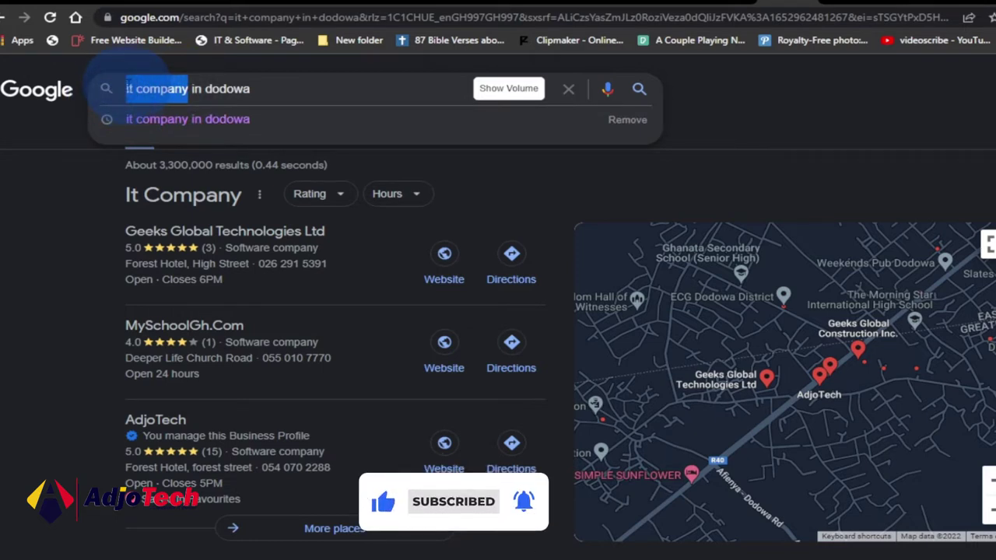
pyautogui.write('software')
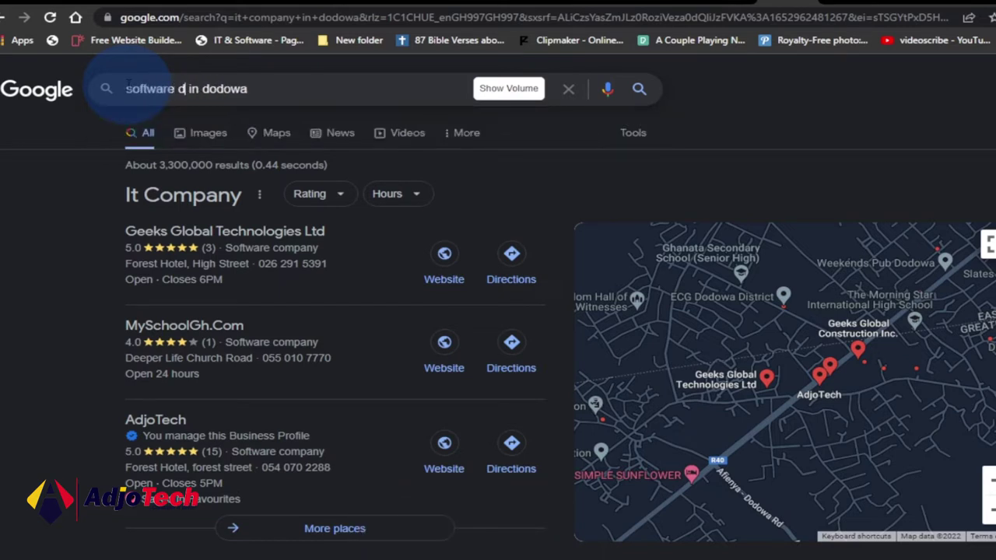
pyautogui.click(128, 88)
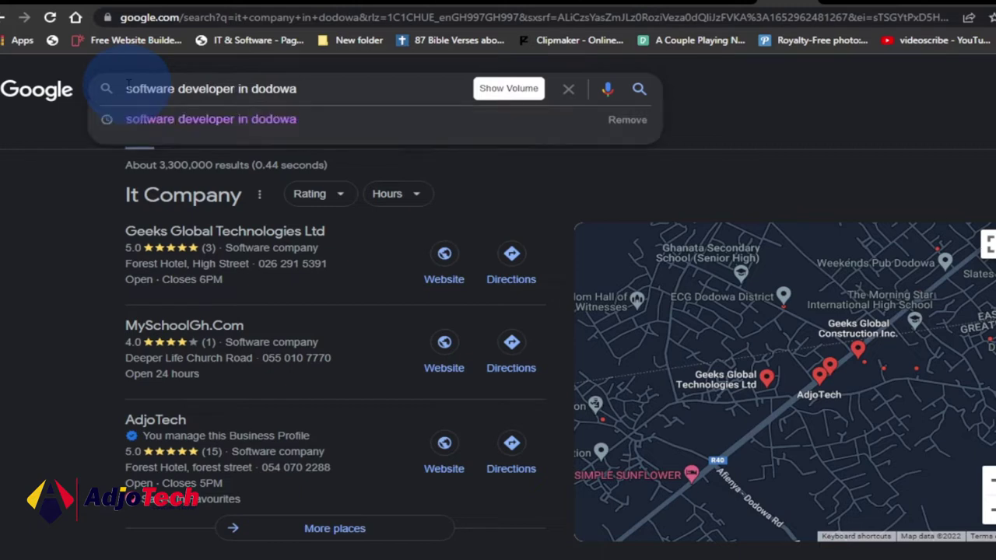
pyautogui.press('Return')
pyautogui.click(246, 153)
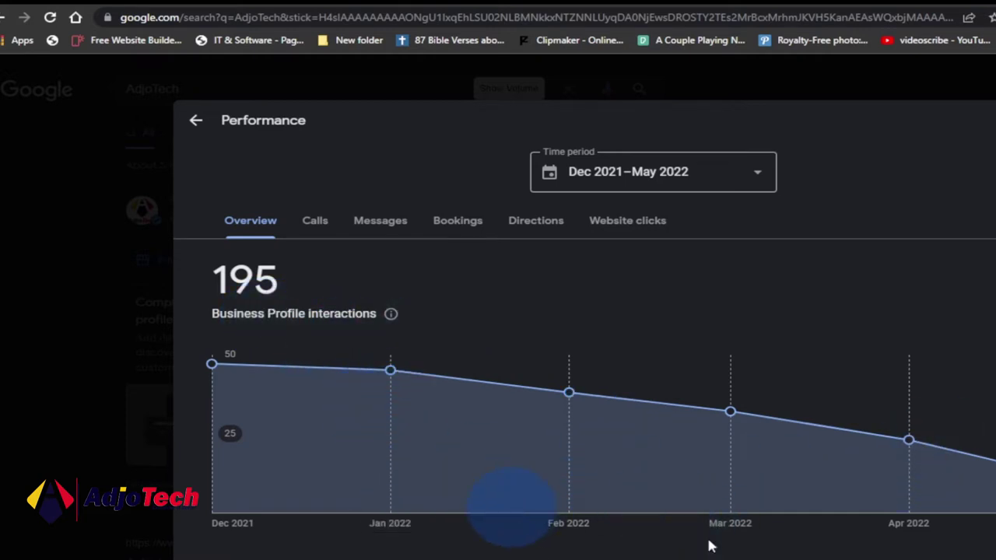
# Step: Review the AdjoTech profile's performance overview, search terms, website clicks and direction requests, and close the report
pyautogui.scroll(-3, 965, 529)
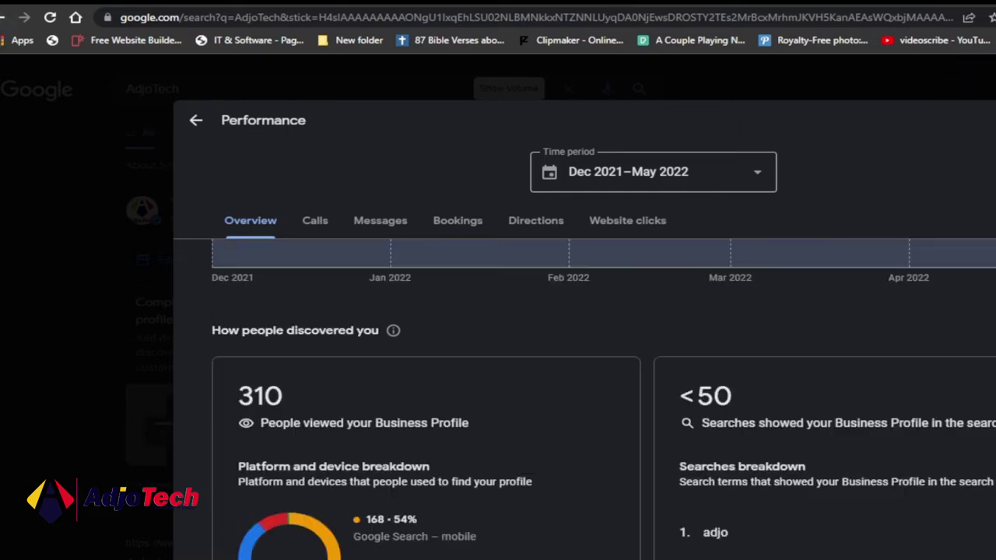
pyautogui.scroll(-2, 796, 516)
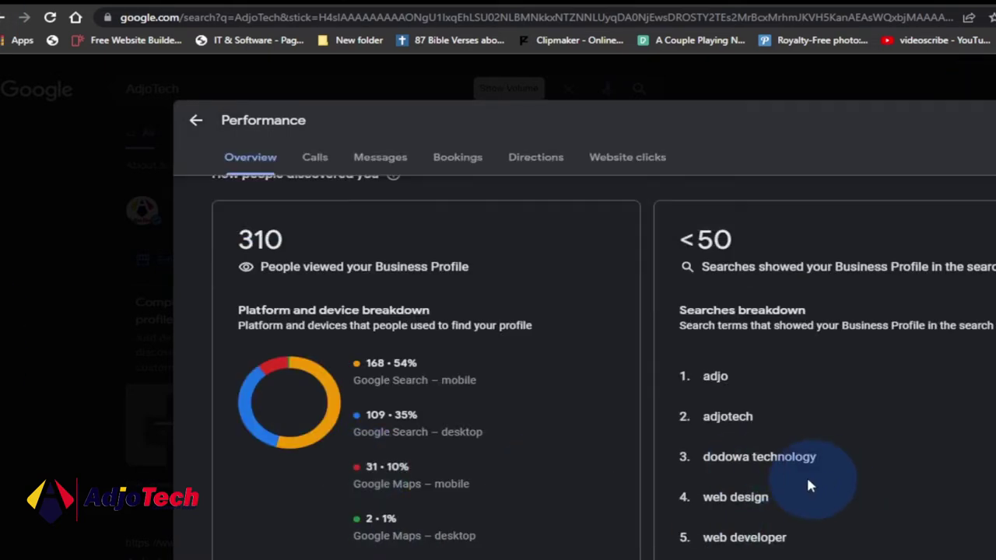
pyautogui.click(615, 160)
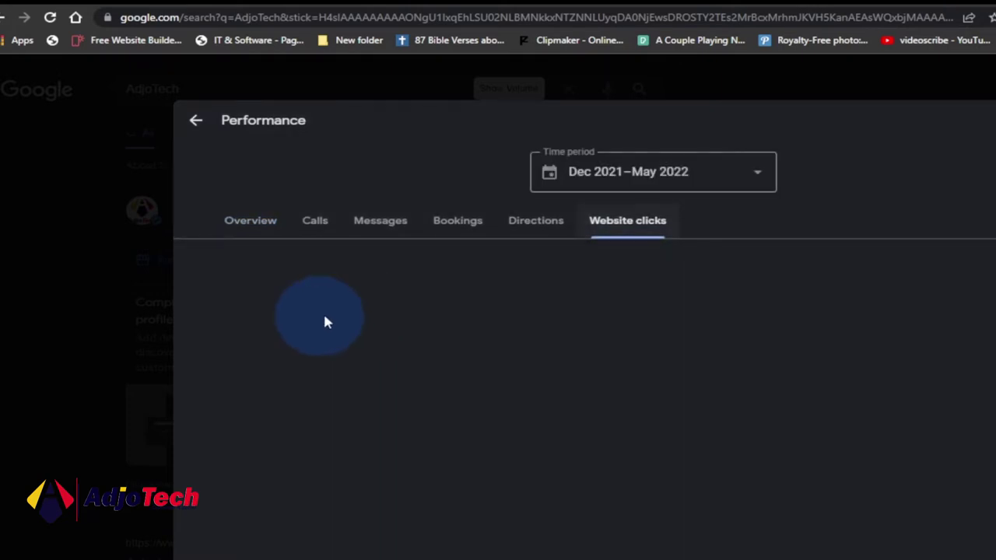
pyautogui.click(537, 226)
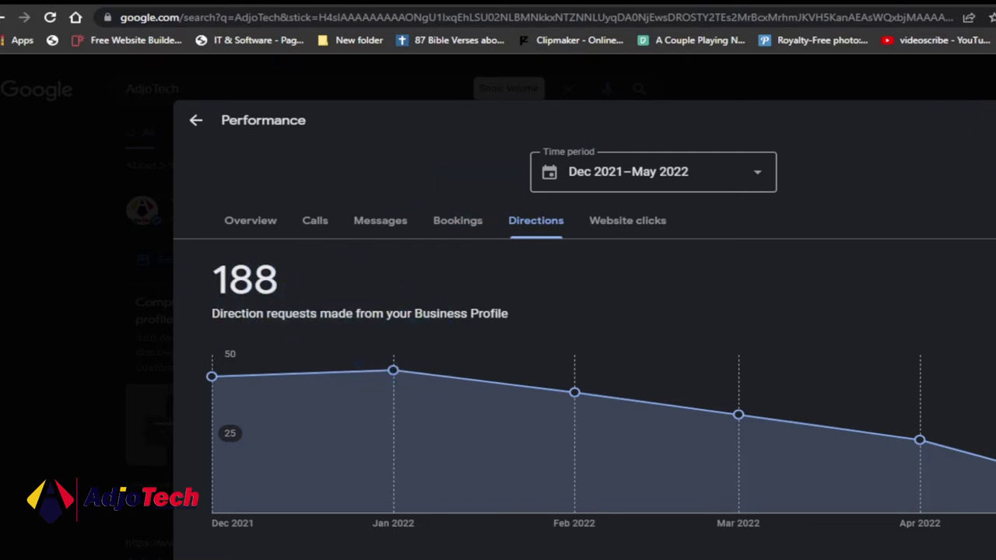
pyautogui.click(121, 225)
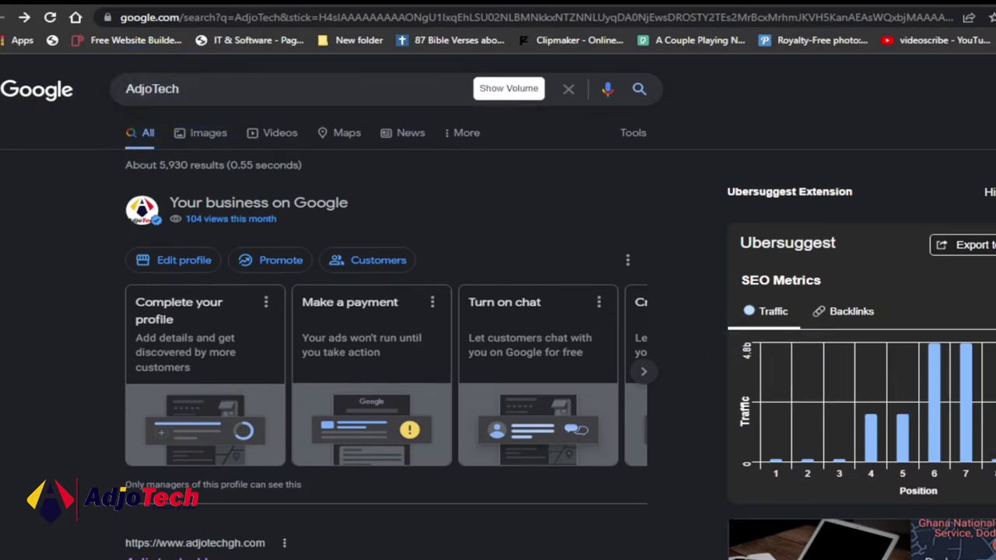
# Step: Examine the AdjoTech search results, including the website listings, the business details and the profile management cards
pyautogui.scroll(-1, 903, 390)
pyautogui.scroll(-2, 957, 467)
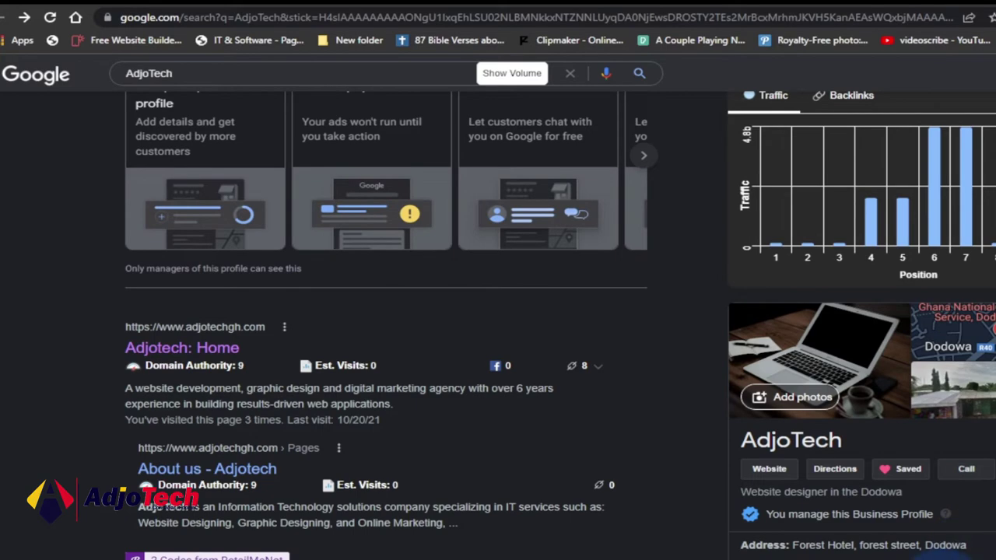
pyautogui.scroll(-2, 973, 545)
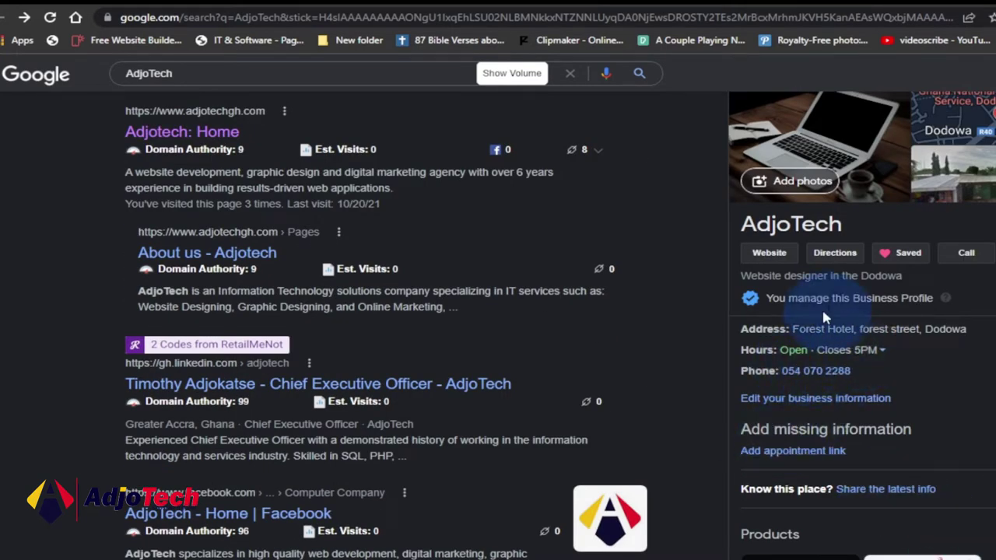
pyautogui.scroll(2, 910, 317)
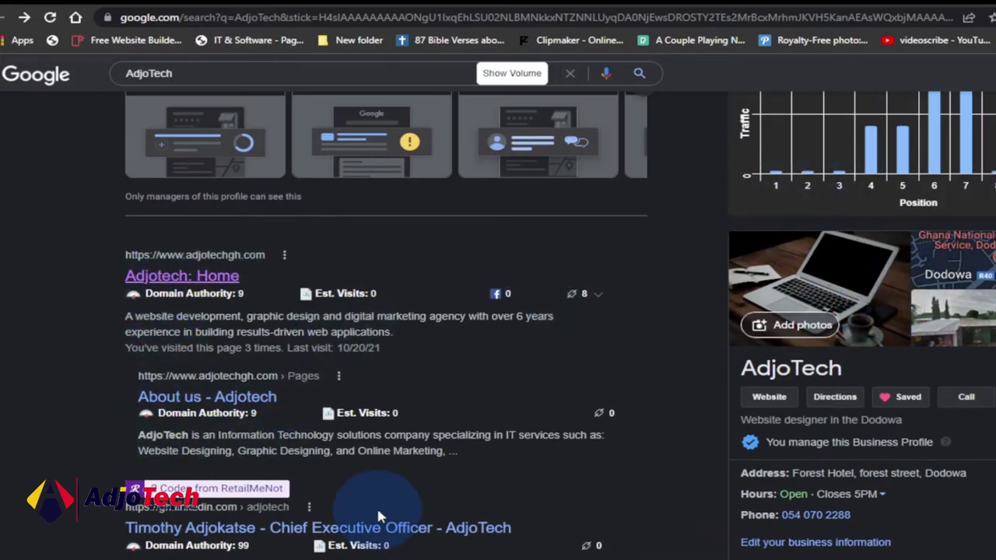
pyautogui.scroll(-2, 413, 514)
pyautogui.scroll(-3, 545, 518)
pyautogui.scroll(8, 543, 510)
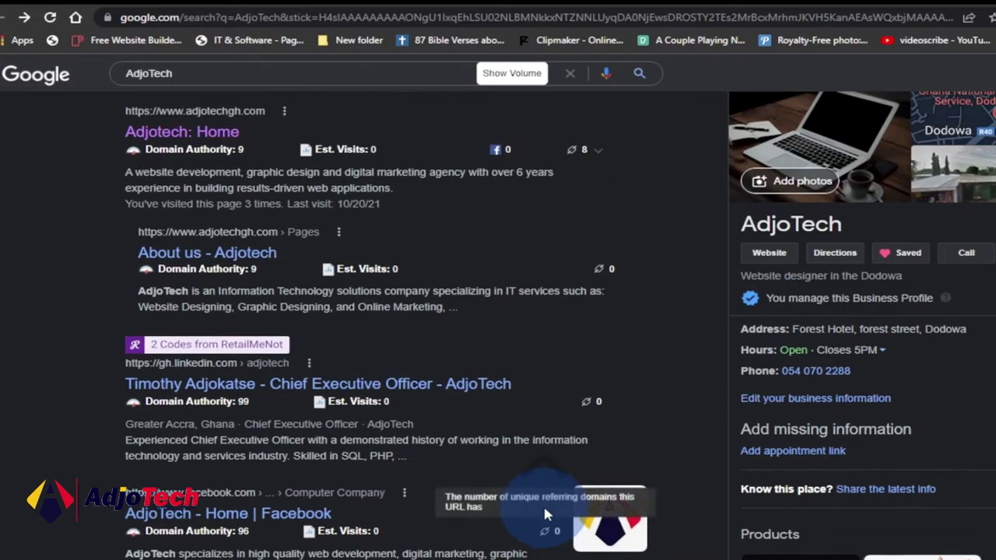
pyautogui.scroll(1, 544, 513)
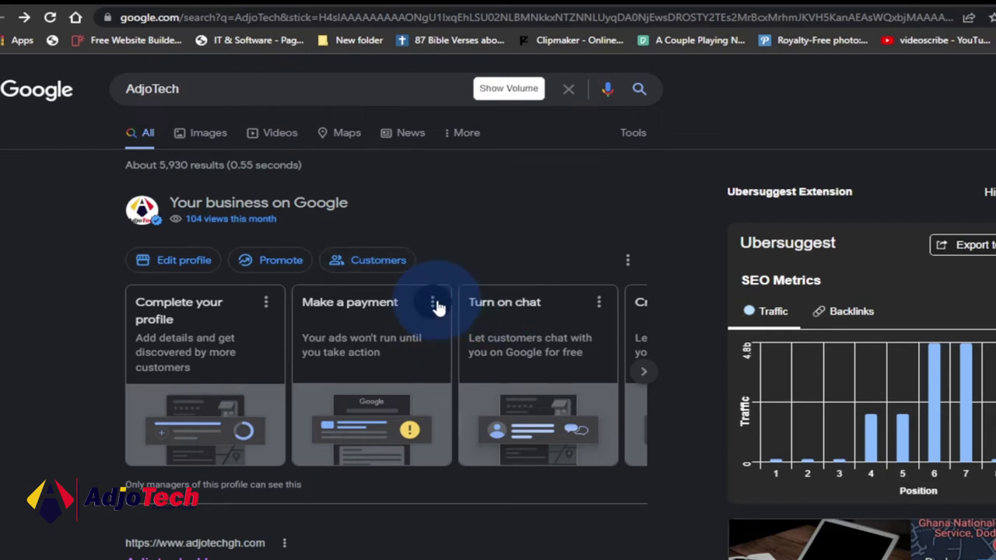
pyautogui.click(329, 302)
# Step: Compare the open Business Profile Manager and AdjoTech search pages, and return to the Google Business Profile home page
pyautogui.click(843, 1)
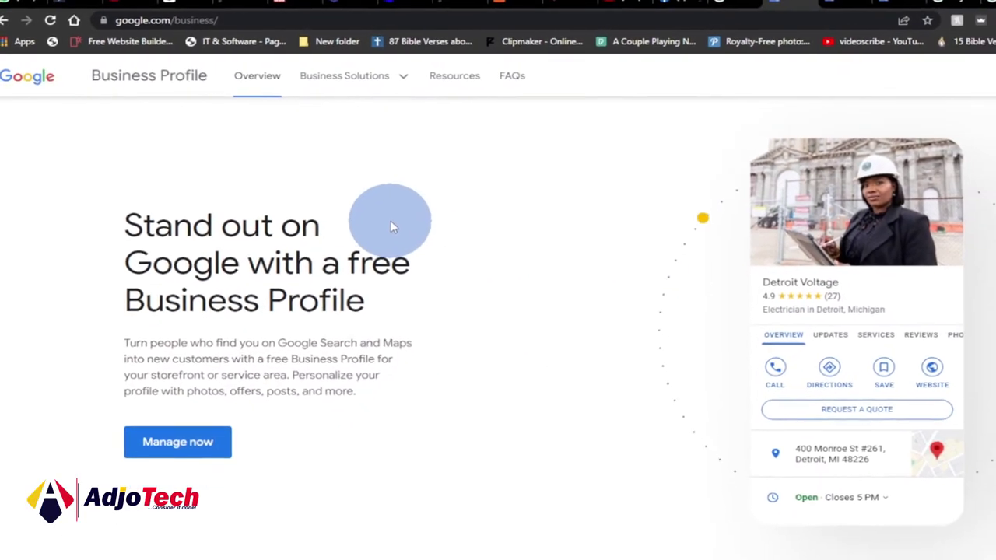
pyautogui.click(778, 11)
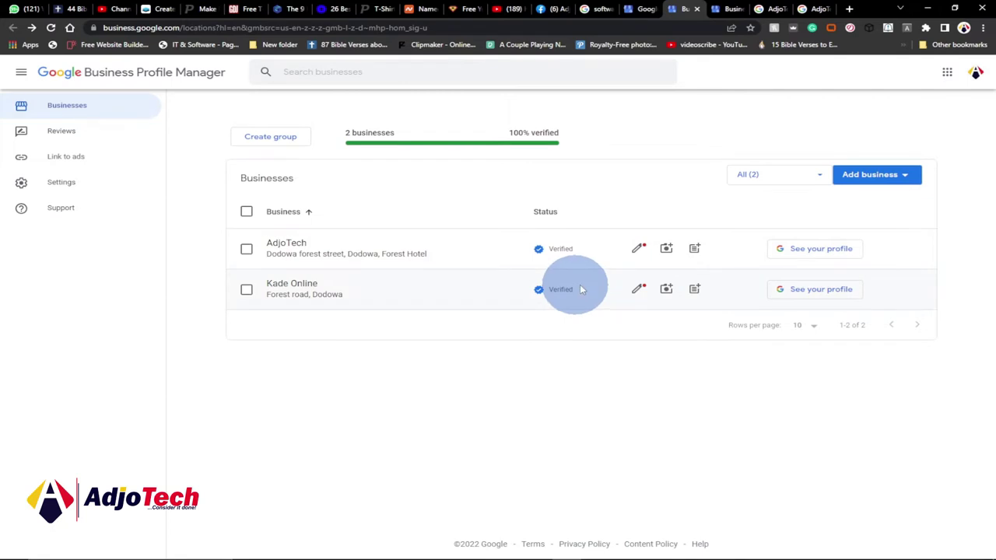
pyautogui.click(637, 10)
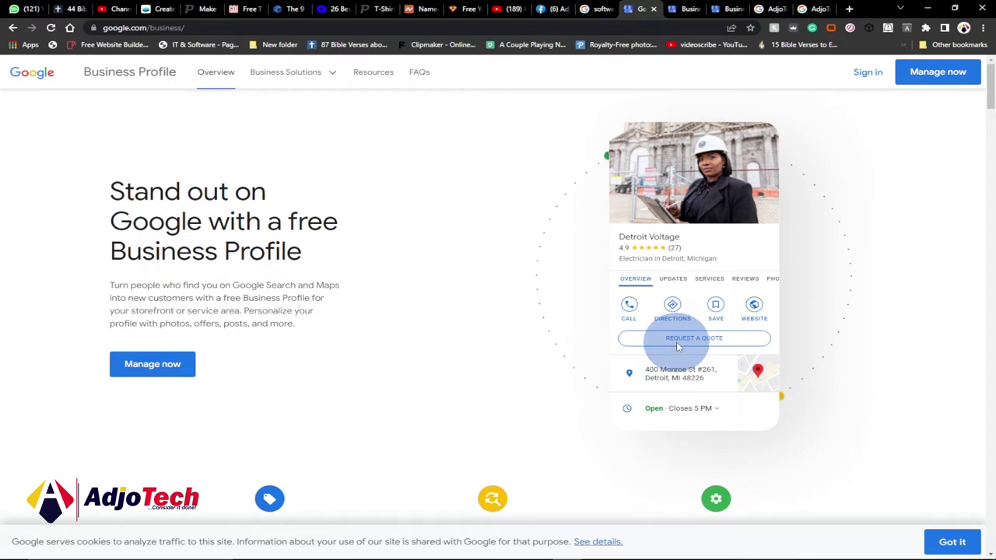
pyautogui.click(681, 9)
pyautogui.click(728, 9)
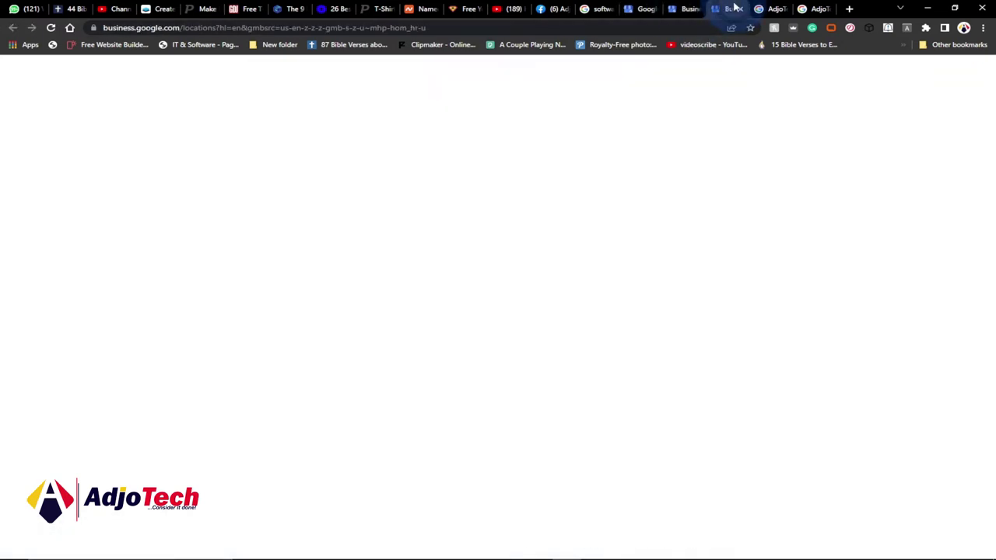
pyautogui.click(776, 8)
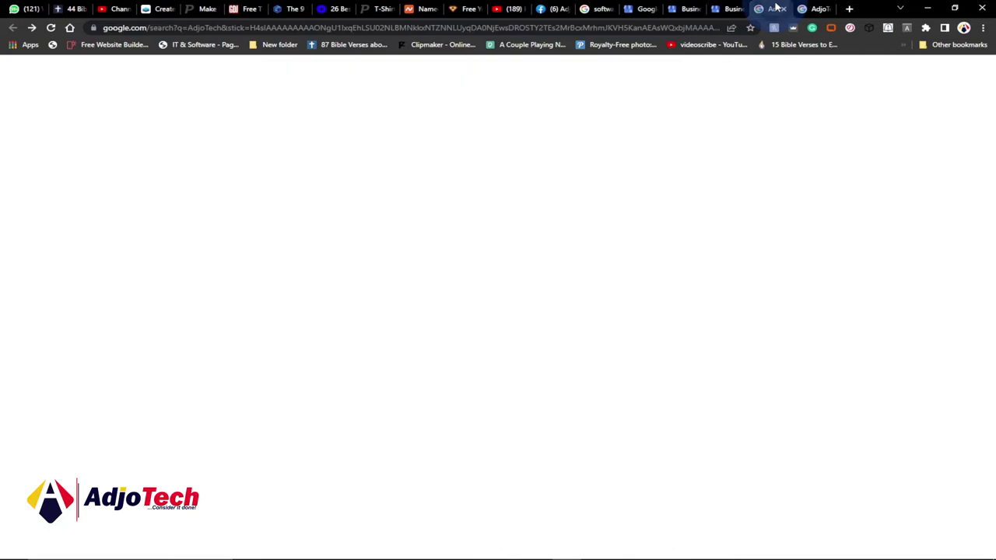
pyautogui.click(816, 11)
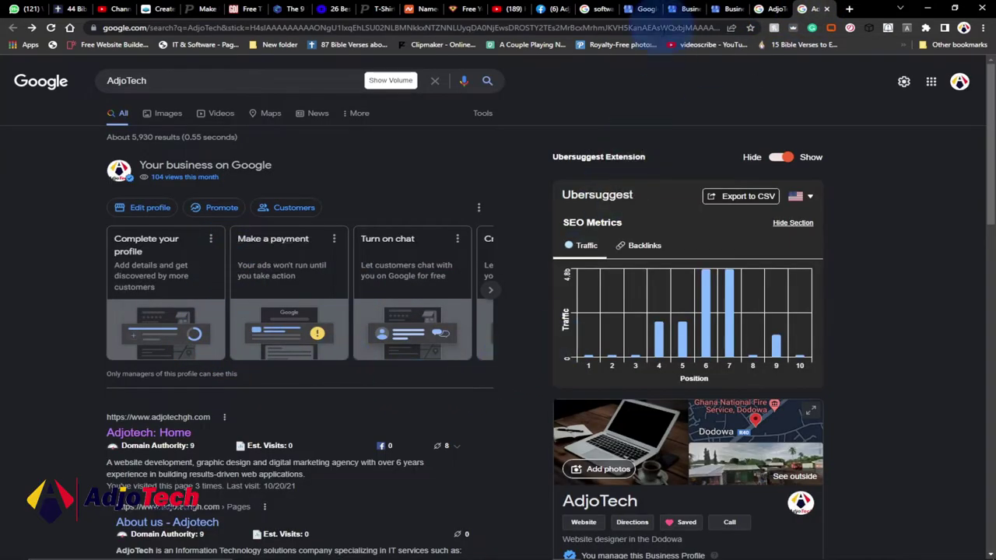
pyautogui.click(683, 11)
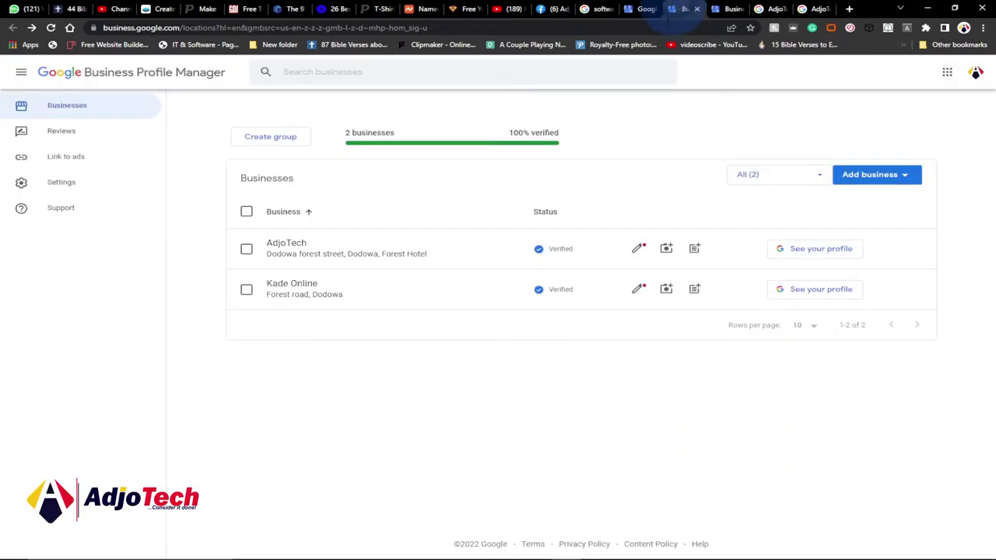
pyautogui.click(644, 9)
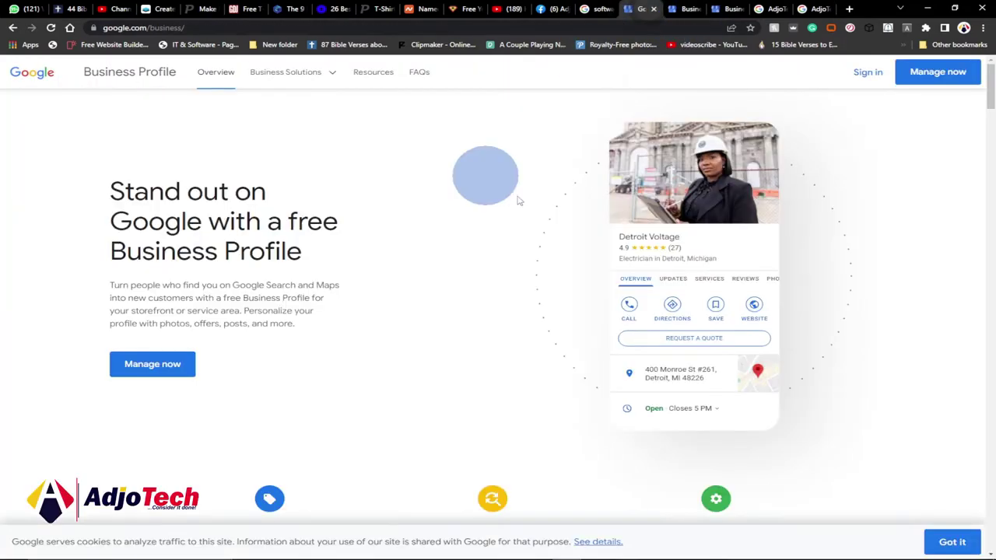
# Step: Sign in to Google Business Profile Manager and start adding a single business
pyautogui.click(864, 73)
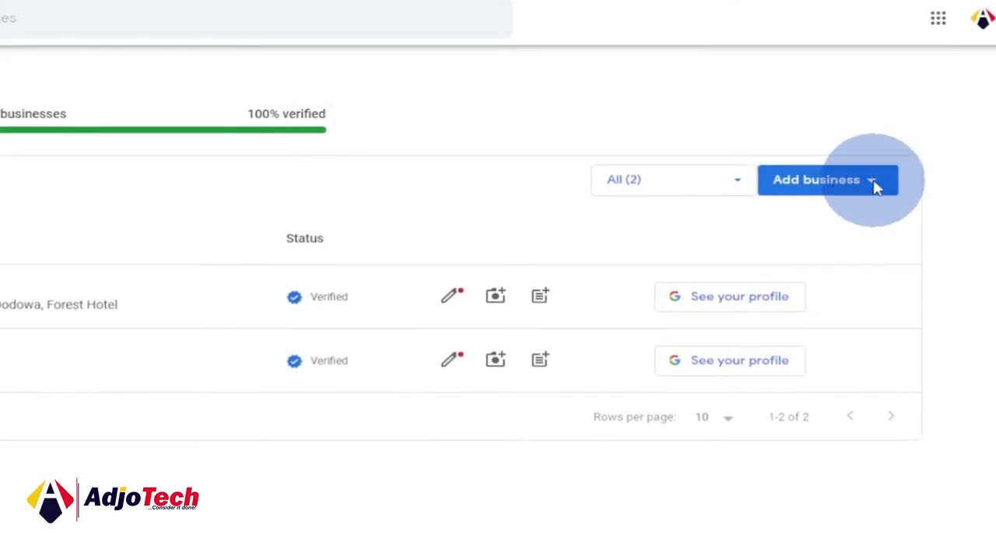
pyautogui.click(872, 182)
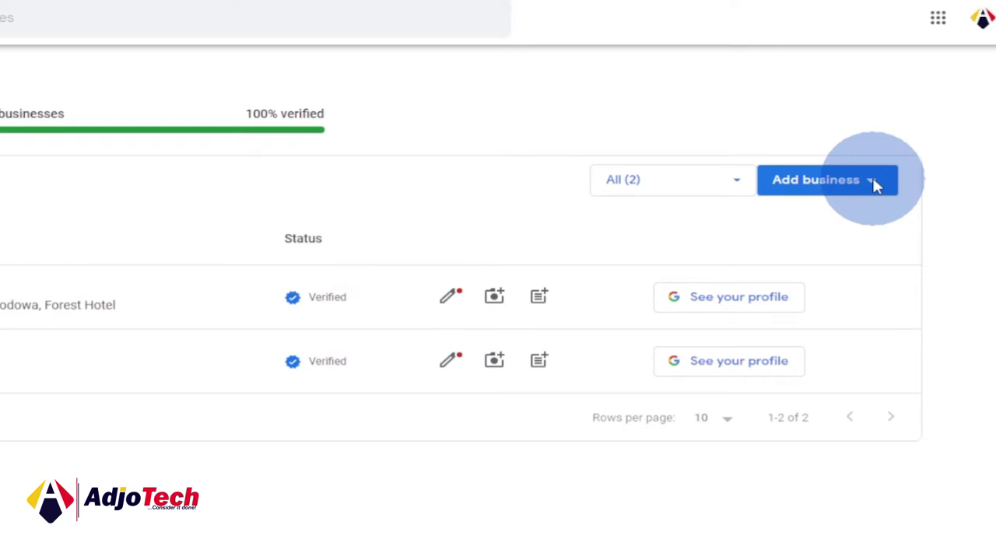
pyautogui.click(869, 184)
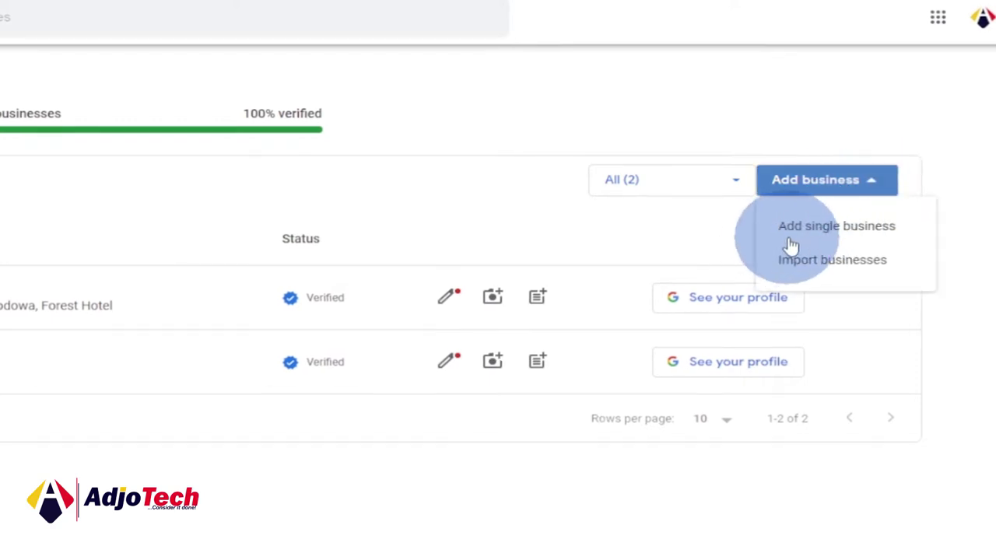
pyautogui.click(827, 235)
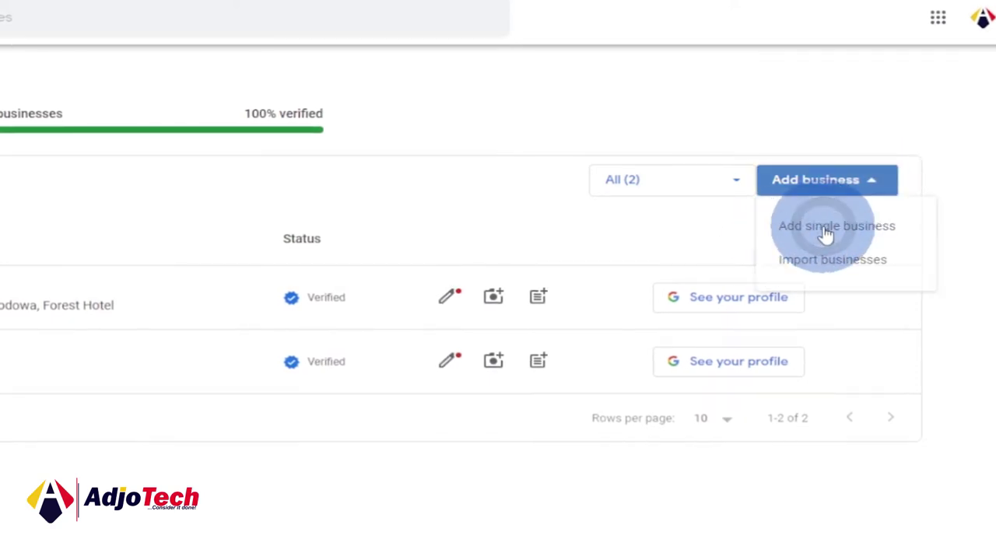
pyautogui.click(537, 280)
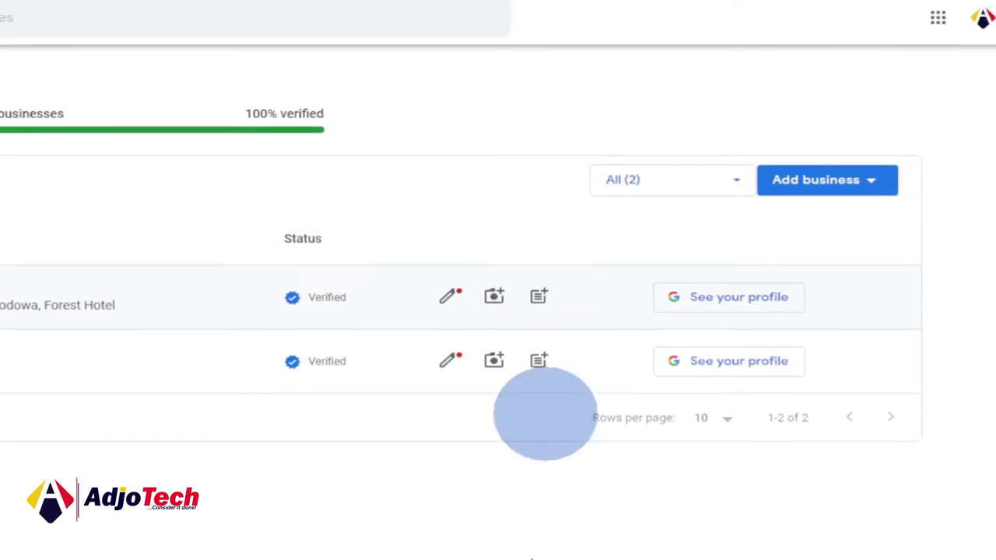
pyautogui.click(382, 411)
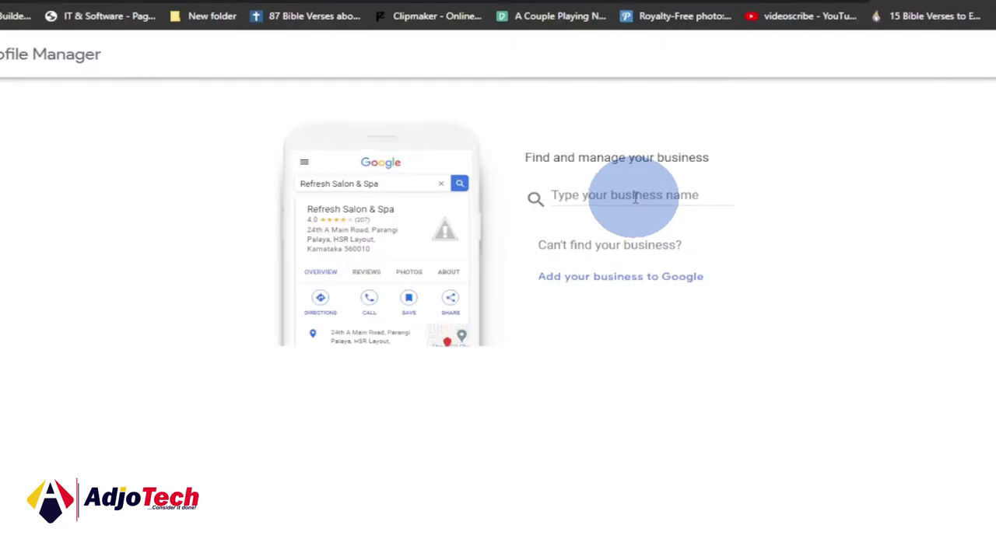
# Step: Look up the business name "sky limit plus" and choose to create a new business with this name
pyautogui.click(595, 195)
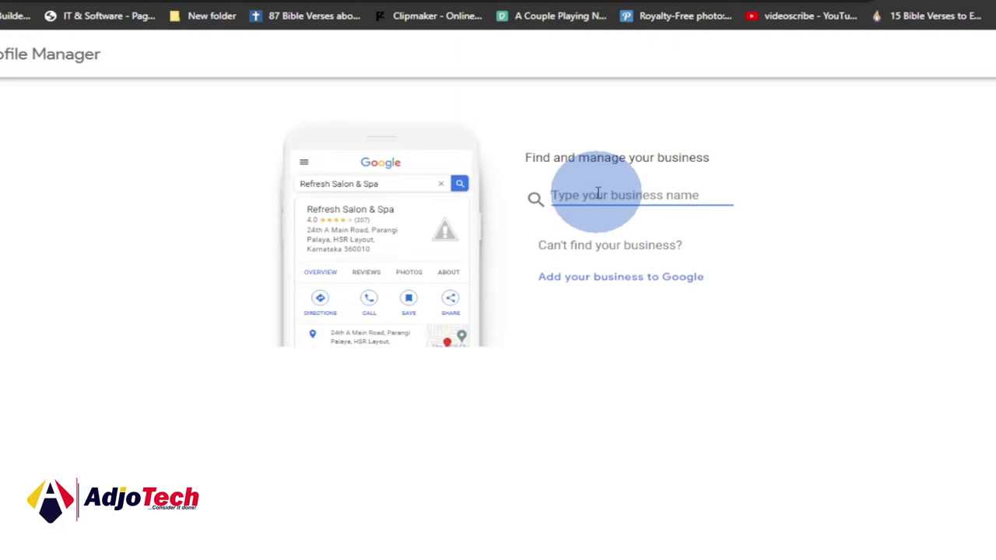
pyautogui.write('sky limit')
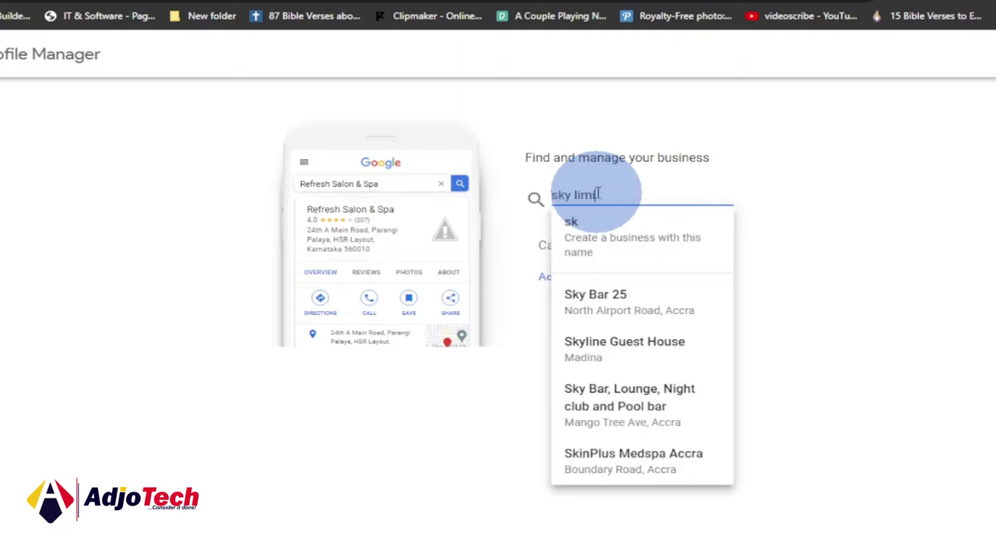
pyautogui.write(' pl')
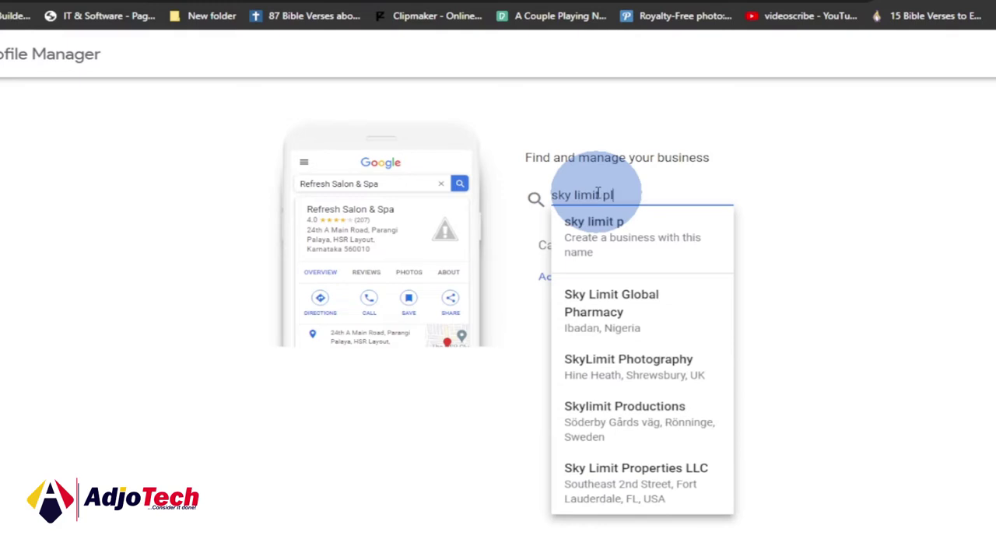
pyautogui.write('us')
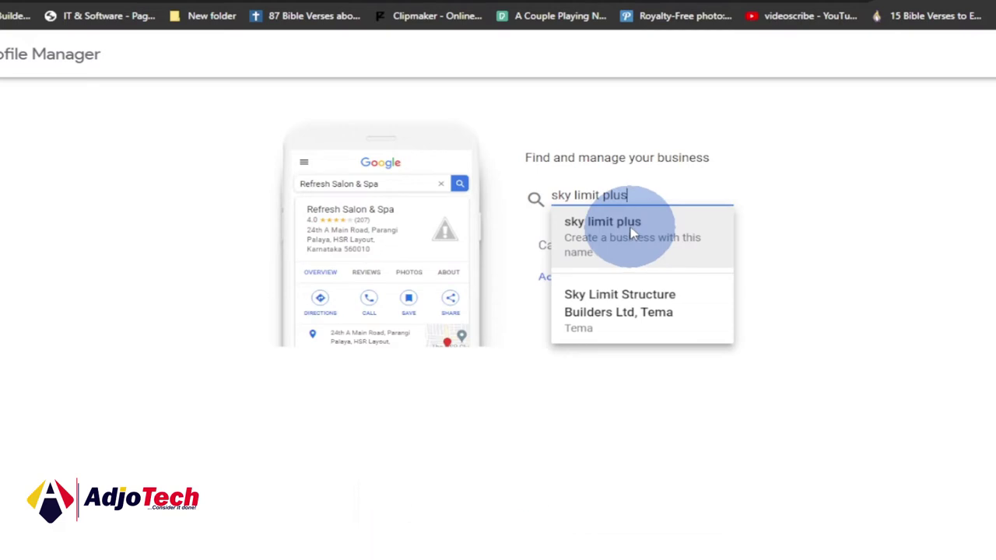
pyautogui.click(631, 229)
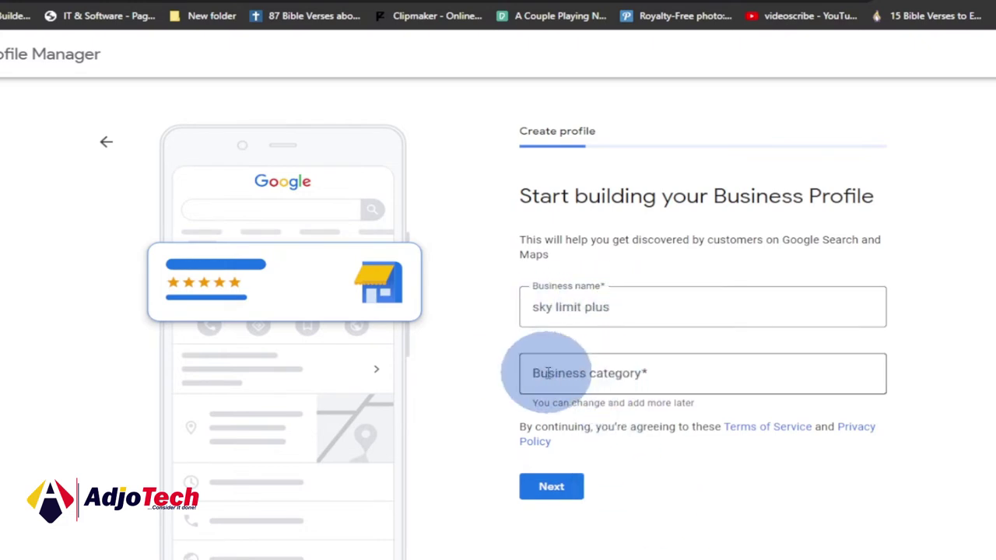
# Step: Set the business category to Hotel and continue with the profile creation
pyautogui.click(574, 372)
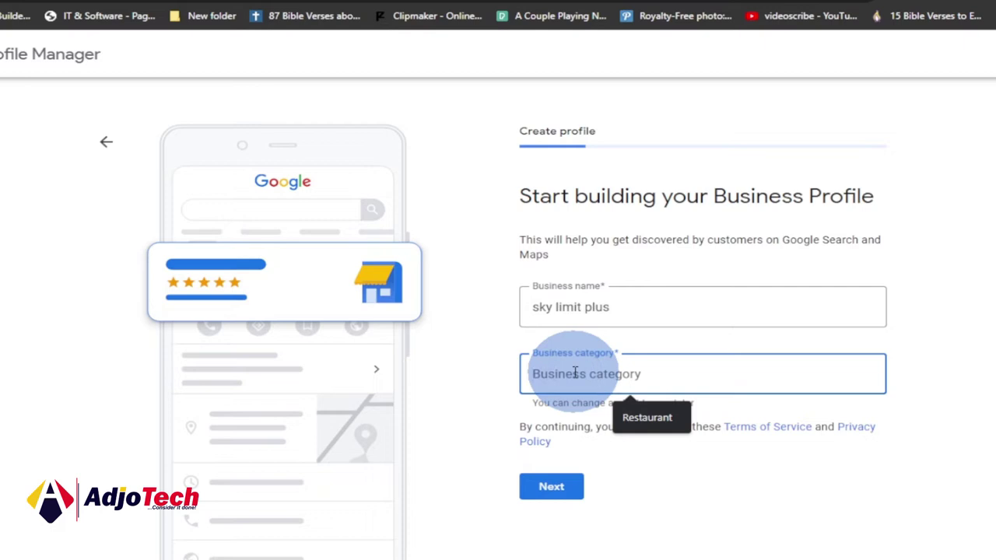
pyautogui.write('hot')
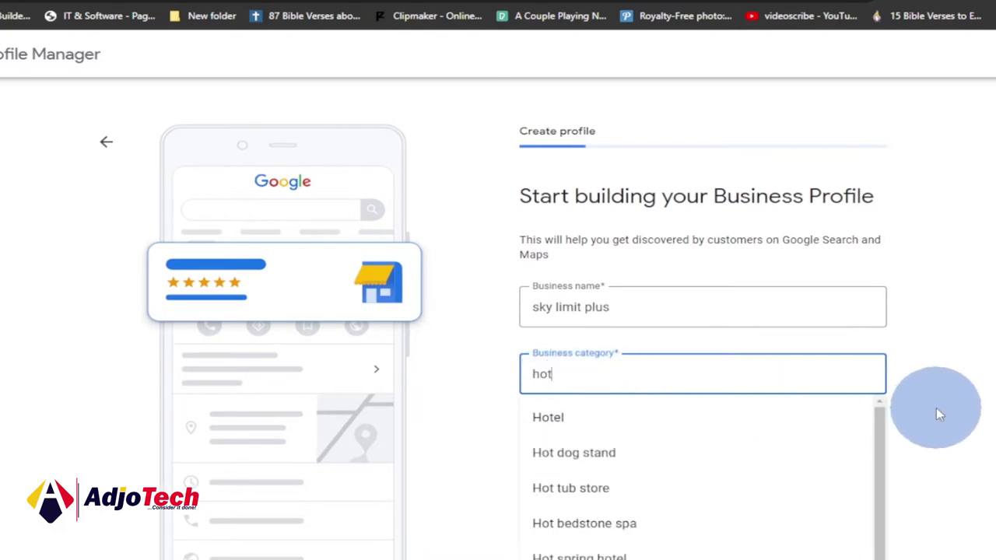
pyautogui.click(591, 421)
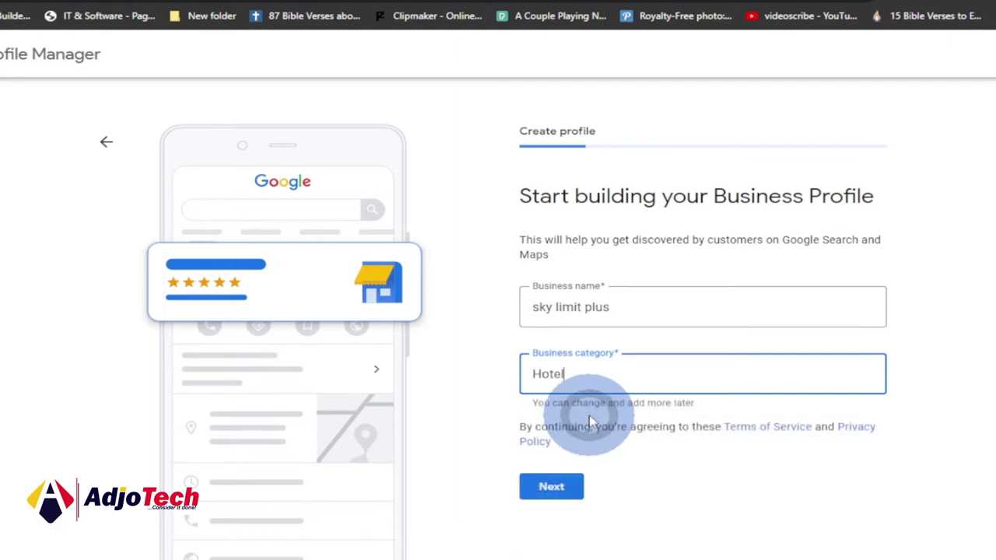
pyautogui.click(558, 487)
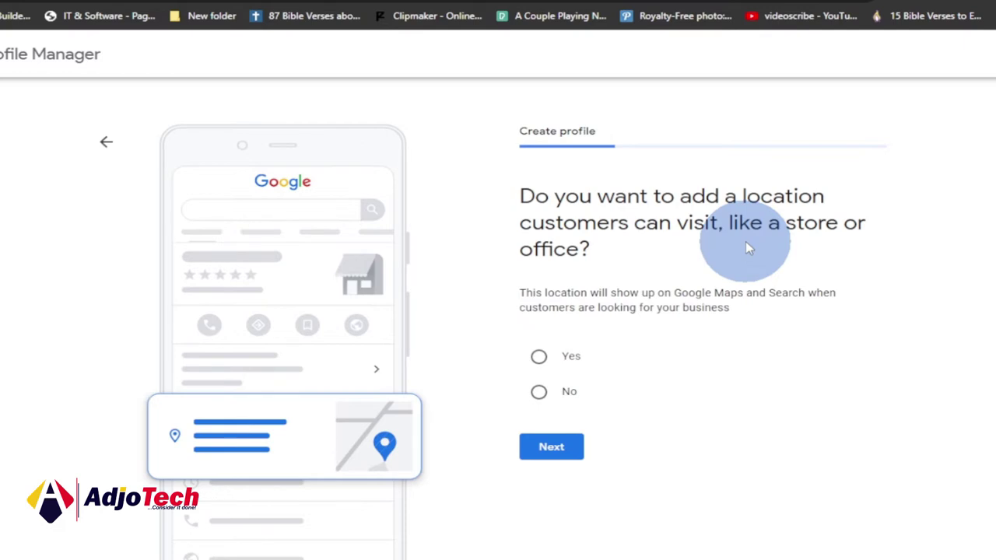
# Step: Choose to add a location customers can visit, and fill in the business's street address and city from a saved address
pyautogui.click(539, 357)
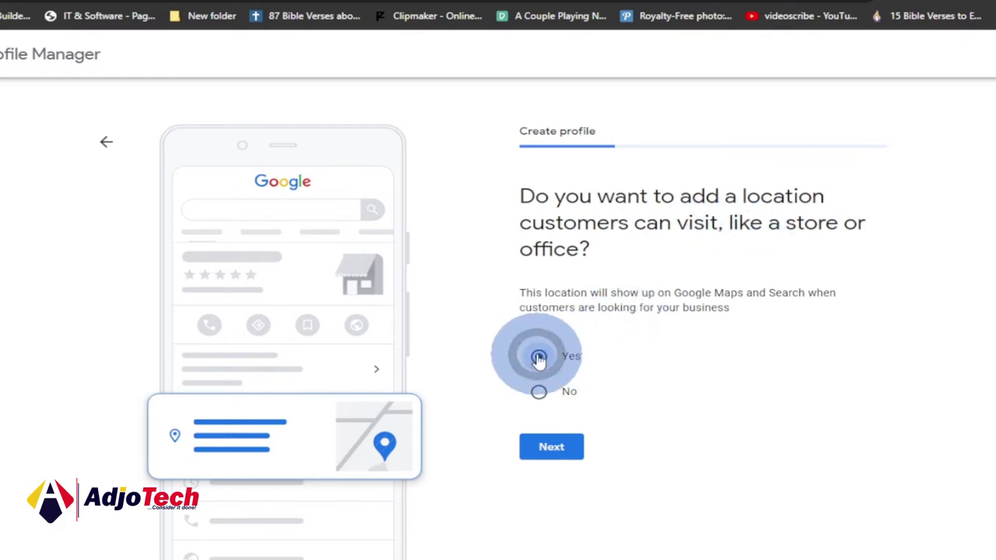
pyautogui.click(559, 452)
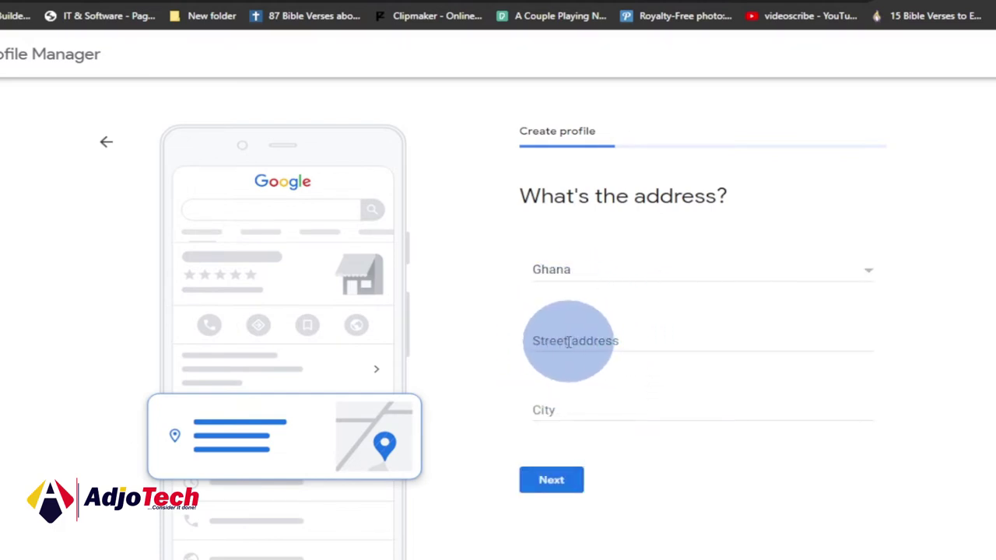
pyautogui.click(567, 340)
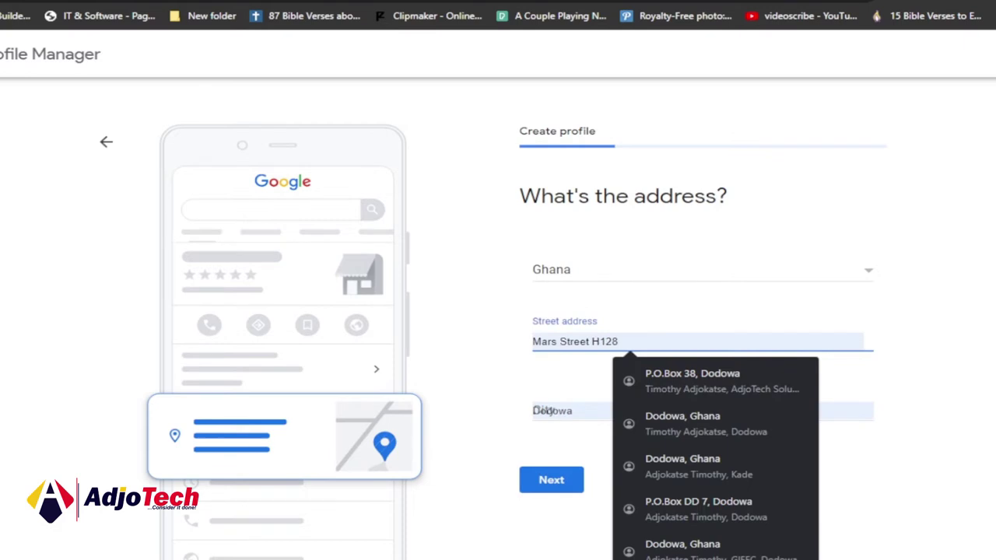
pyautogui.click(678, 540)
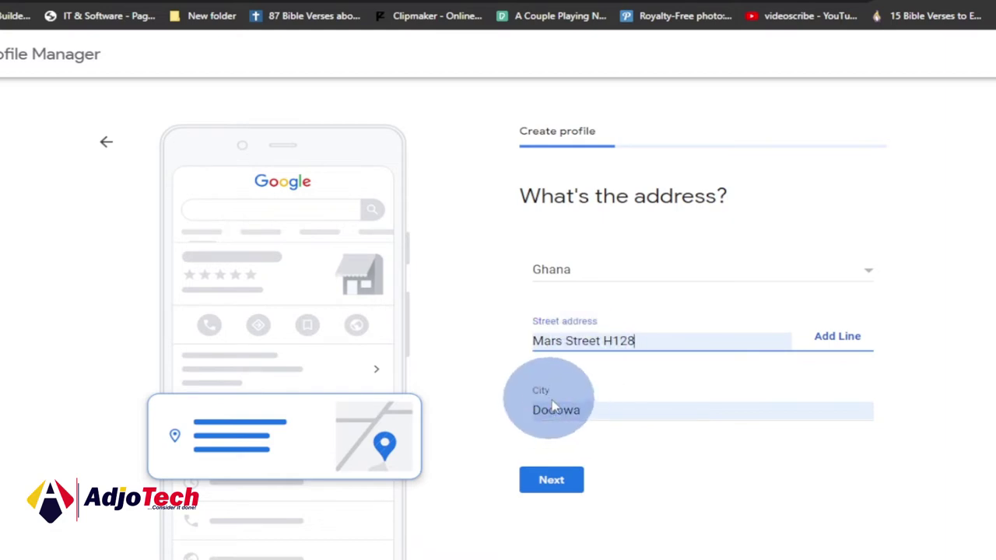
pyautogui.click(555, 484)
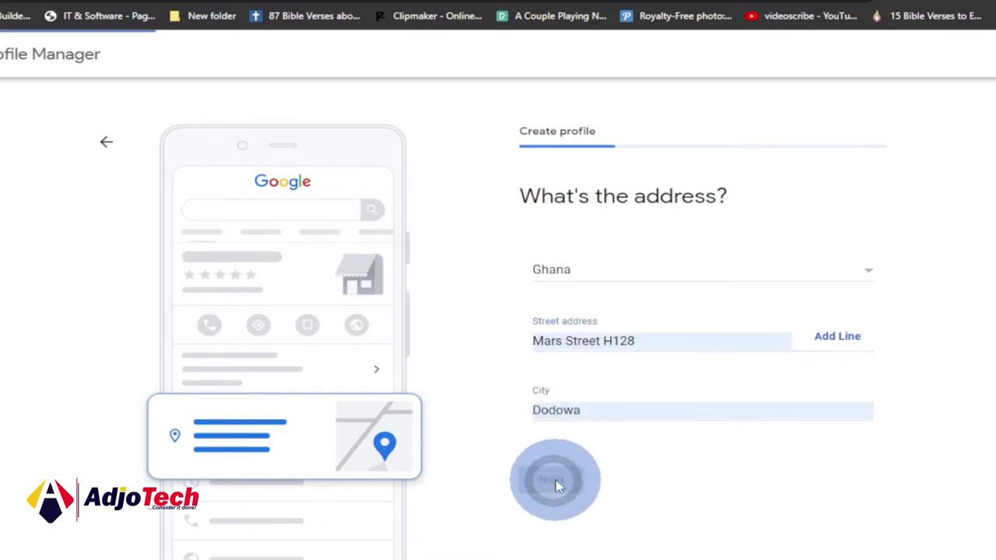
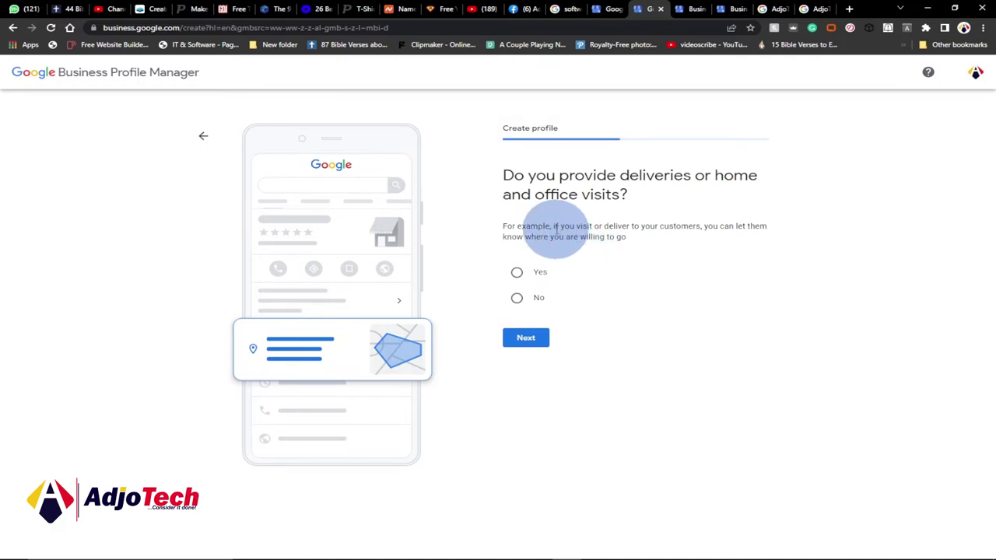
# Step: State that the business provides deliveries or home and office visits, and add Dodowa, Ghana as a served area
pyautogui.click(517, 272)
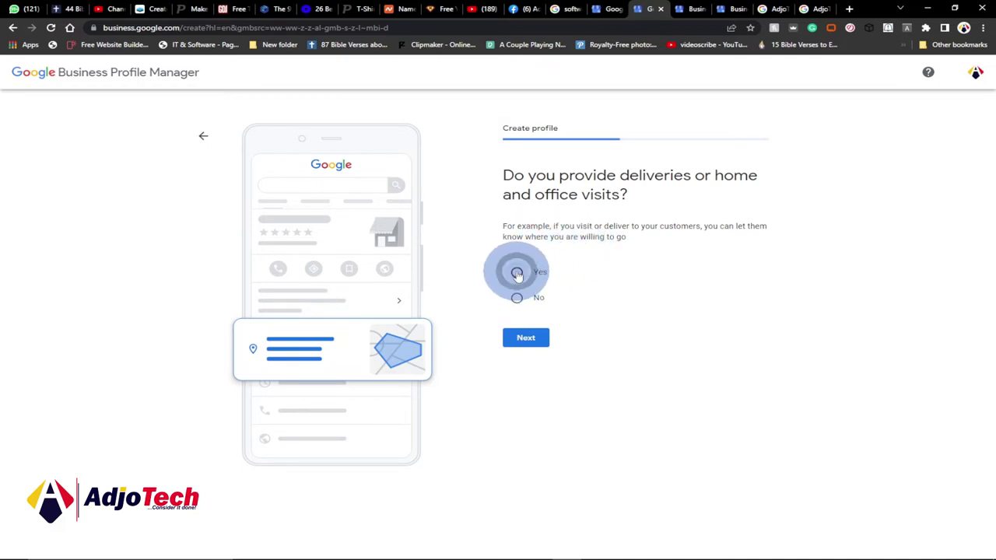
pyautogui.click(527, 339)
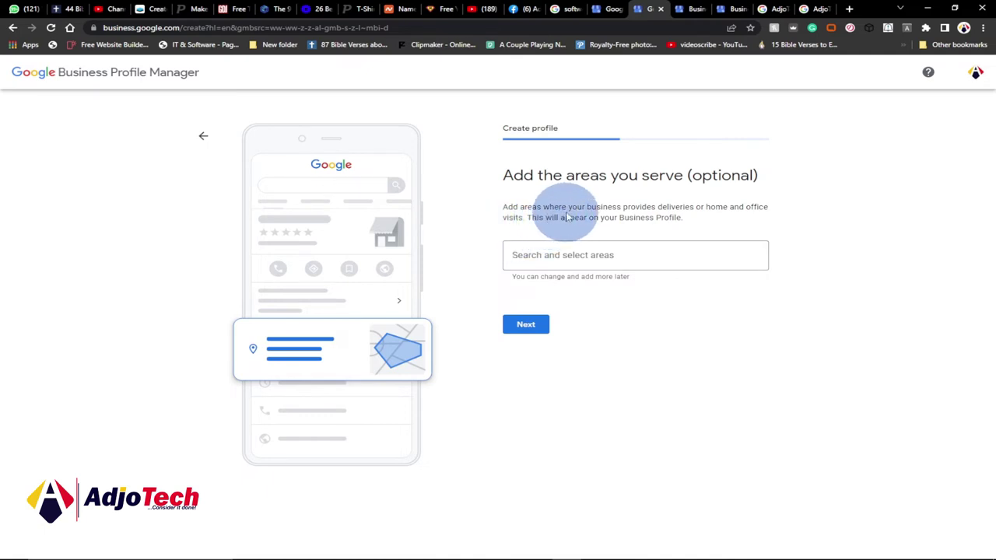
pyautogui.click(532, 253)
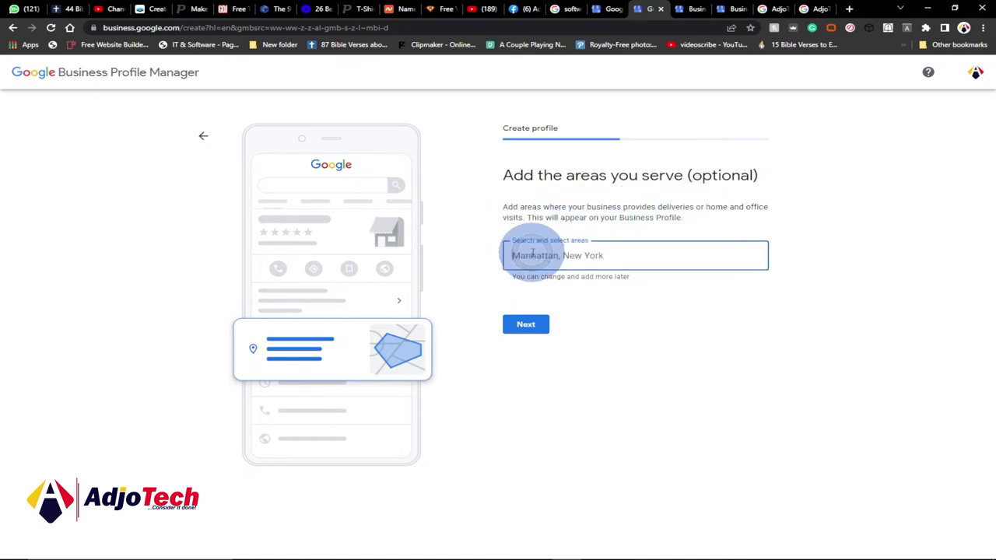
pyautogui.press('BackSpace')
pyautogui.press('BackSpace')
pyautogui.press('BackSpace')
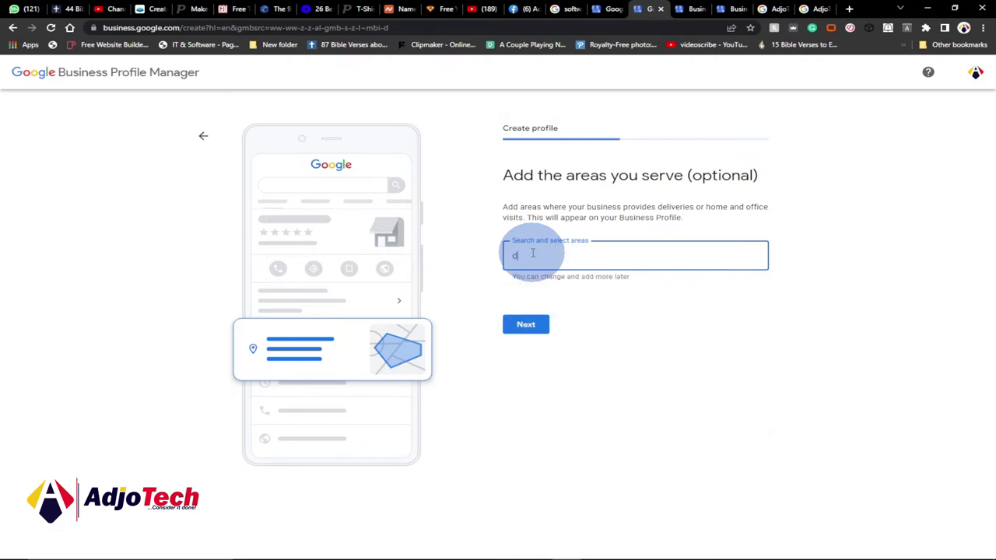
pyautogui.write('dowan')
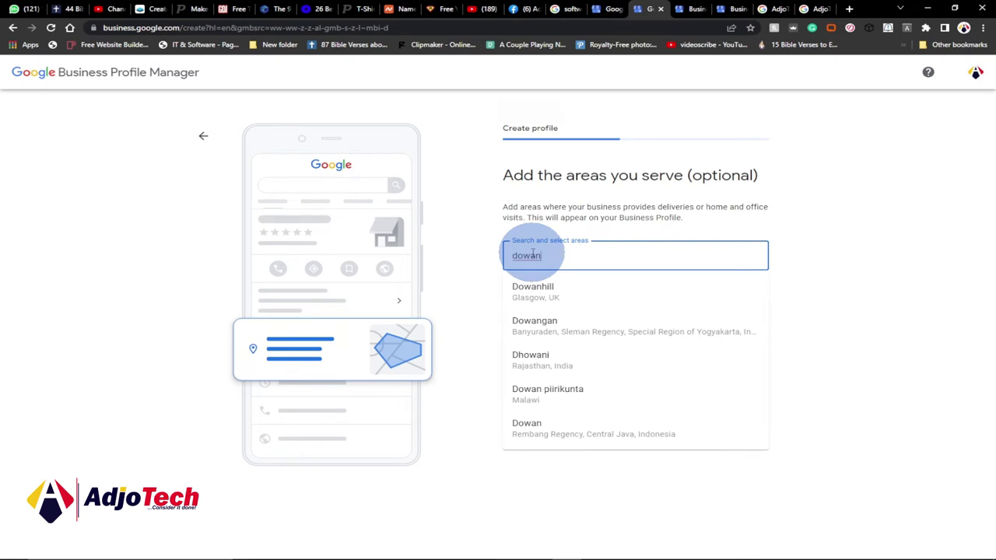
pyautogui.press('BackSpace')
pyautogui.press('BackSpace')
pyautogui.press('BackSpace')
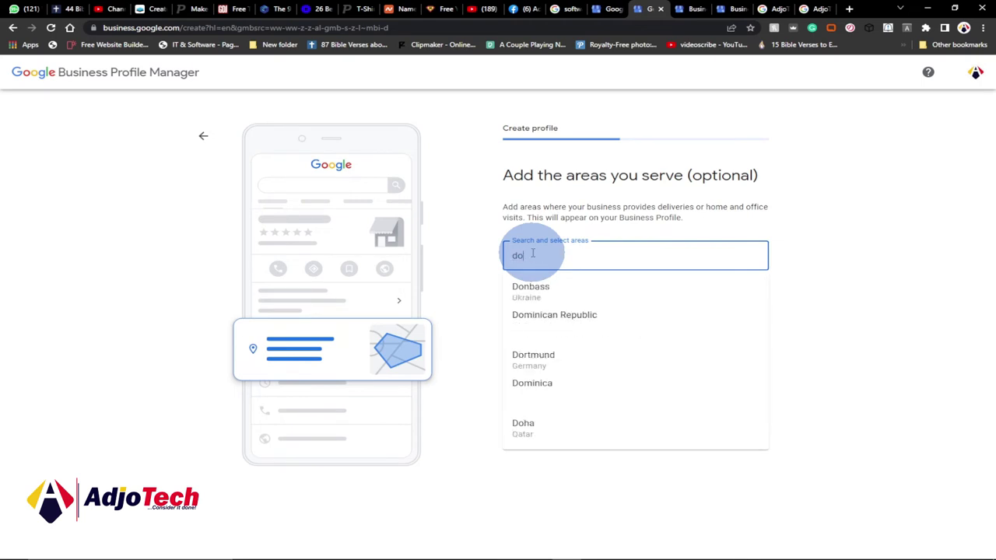
pyautogui.write('dowa')
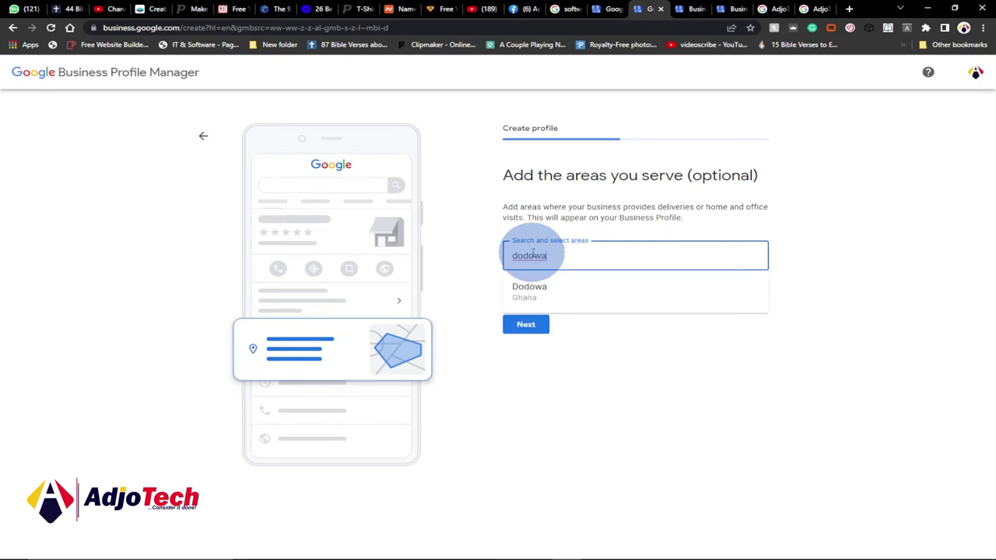
pyautogui.click(555, 295)
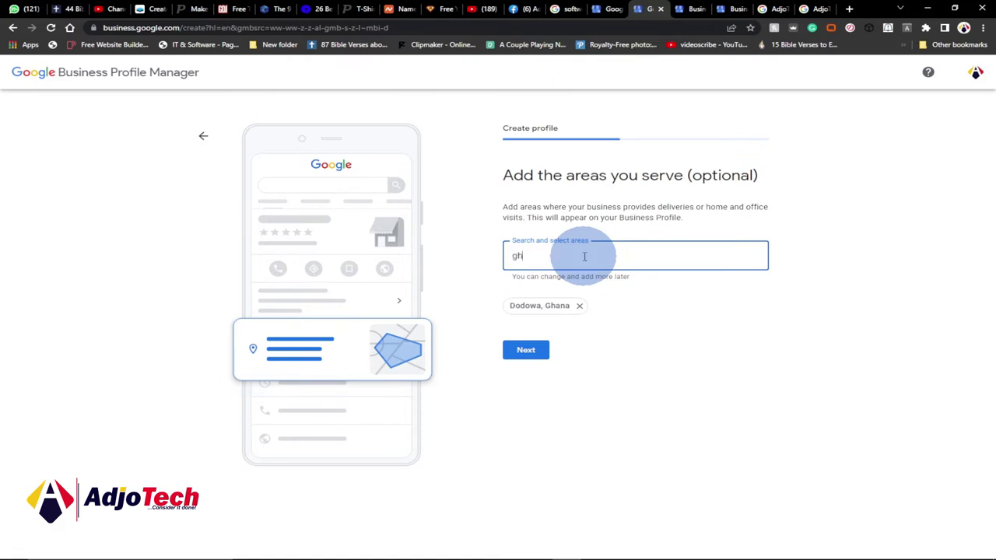
# Step: Add the whole of Ghana as another served area and continue to the contact info
pyautogui.write('ana')
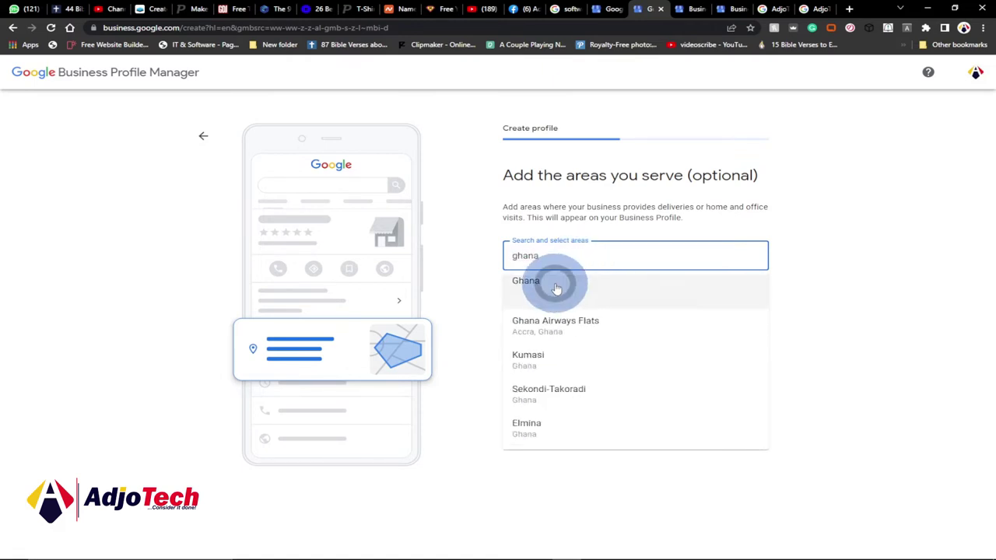
pyautogui.click(554, 281)
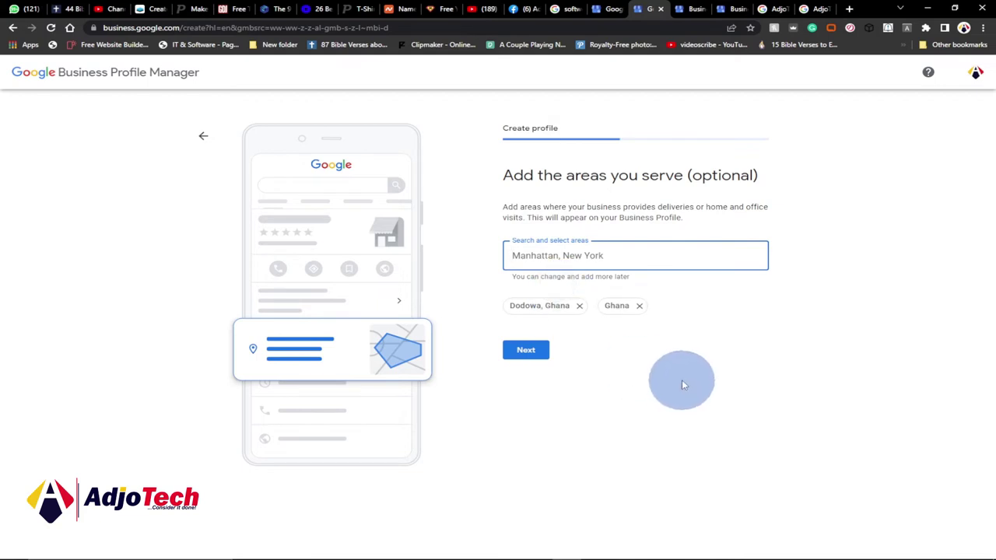
pyautogui.click(527, 352)
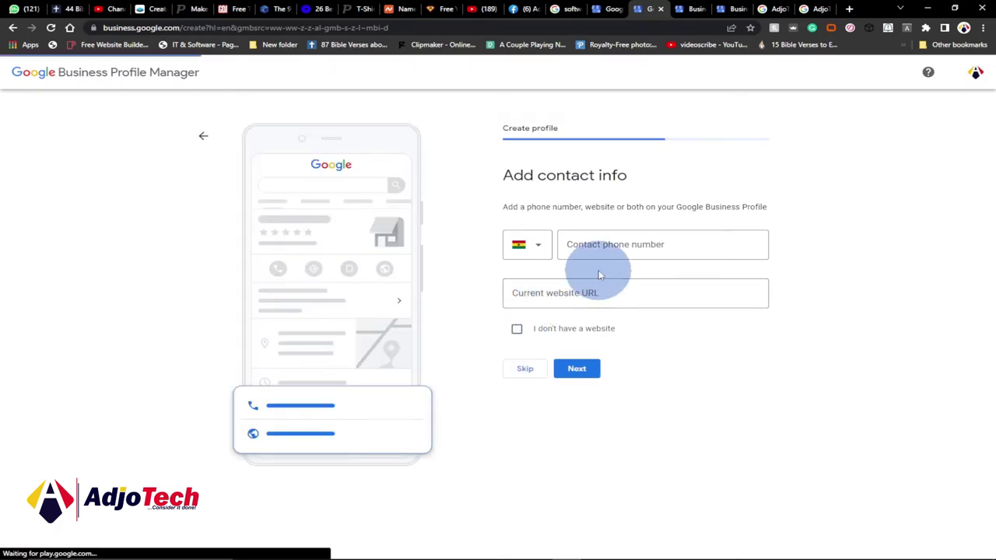
# Step: Skip the contact info after marking that the business has no website, and continue past the Google verification notice
pyautogui.click(614, 245)
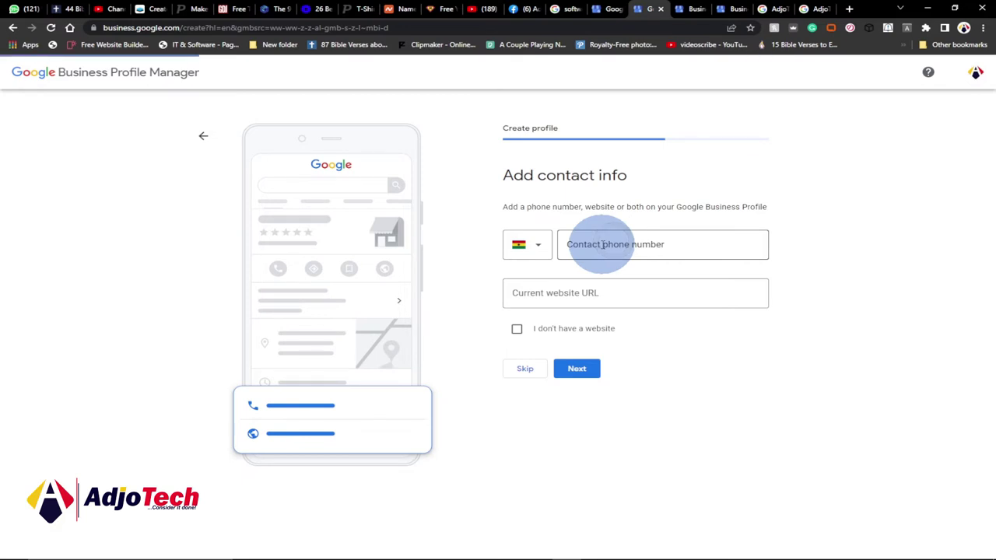
pyautogui.click(603, 245)
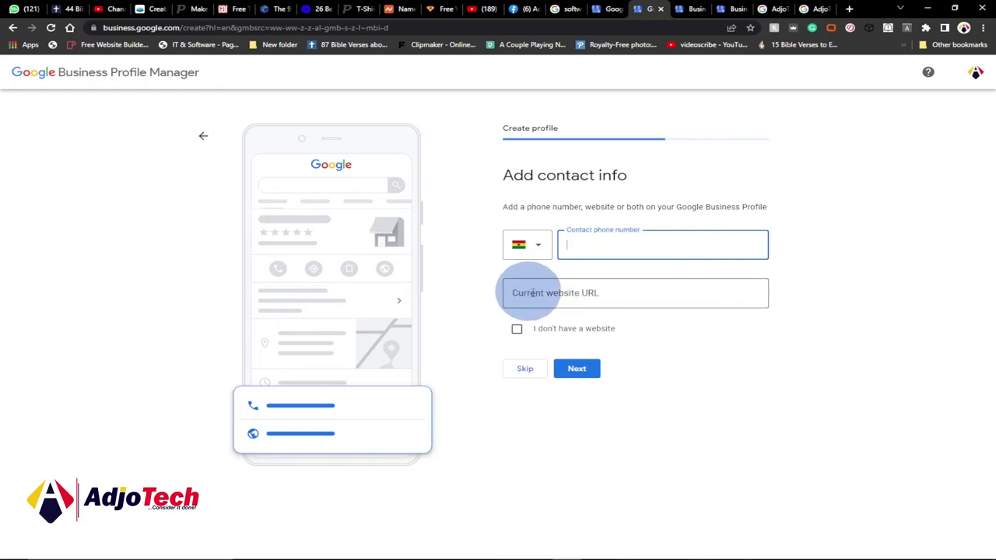
pyautogui.click(516, 331)
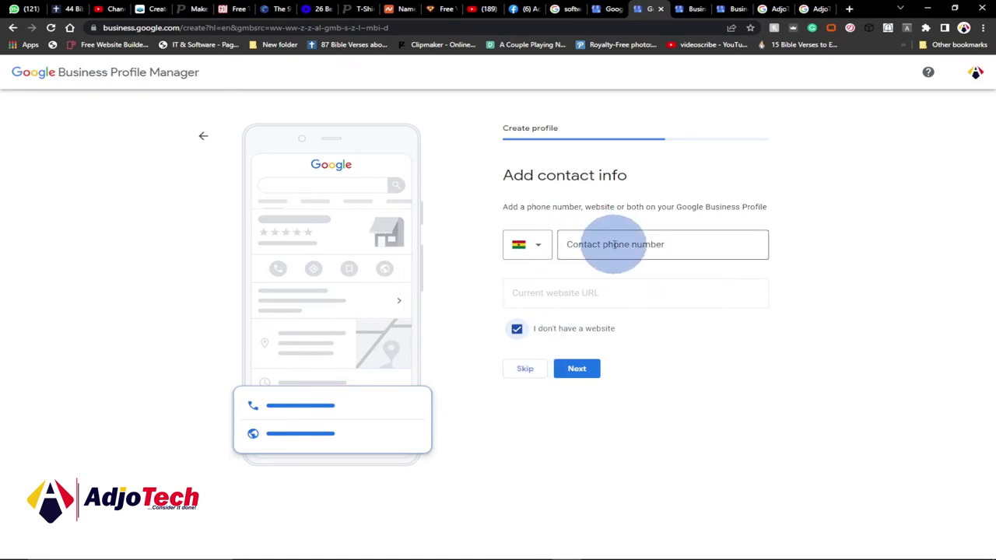
pyautogui.click(528, 371)
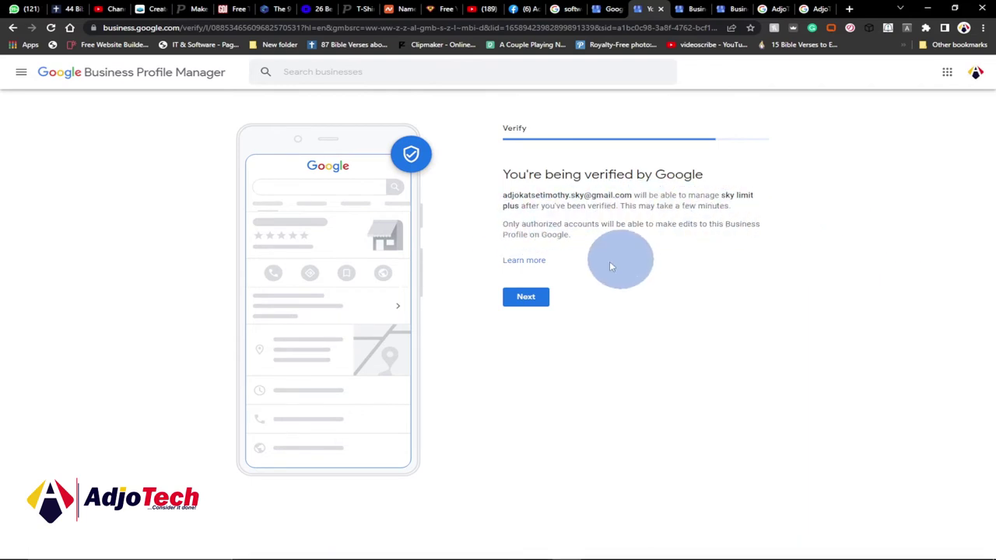
pyautogui.click(528, 299)
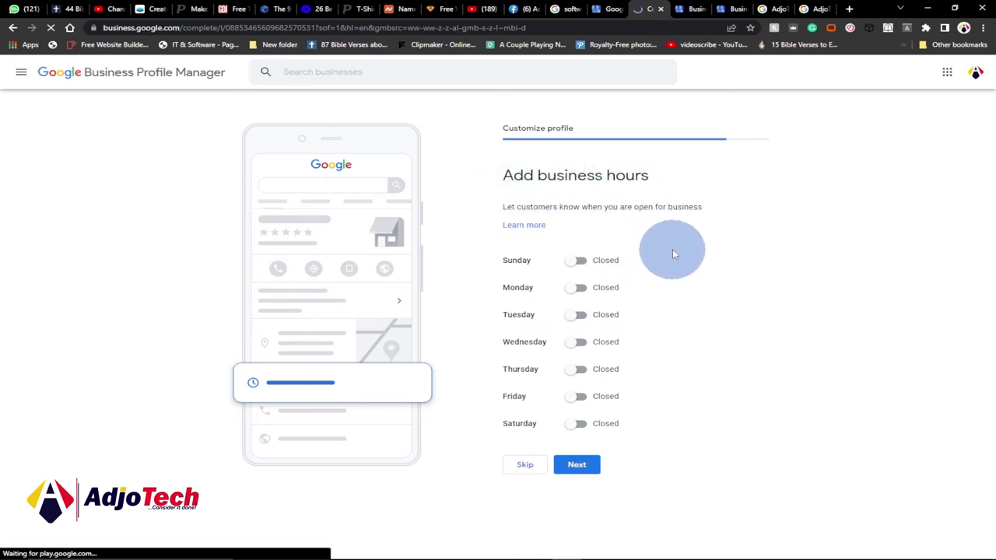
# Step: Set Sunday as open from 8:00 AM to 8:00 PM, and skip the business hours page
pyautogui.click(580, 263)
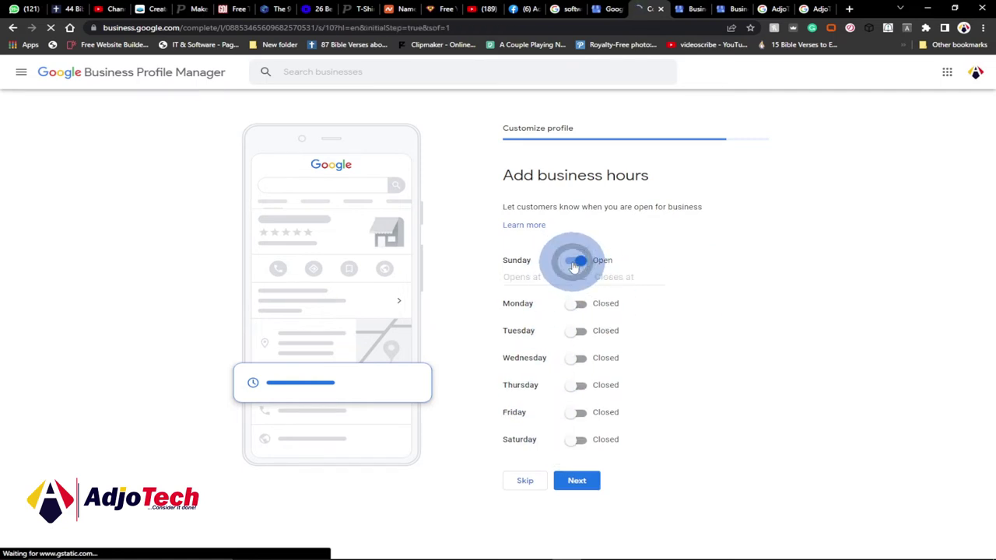
pyautogui.click(576, 263)
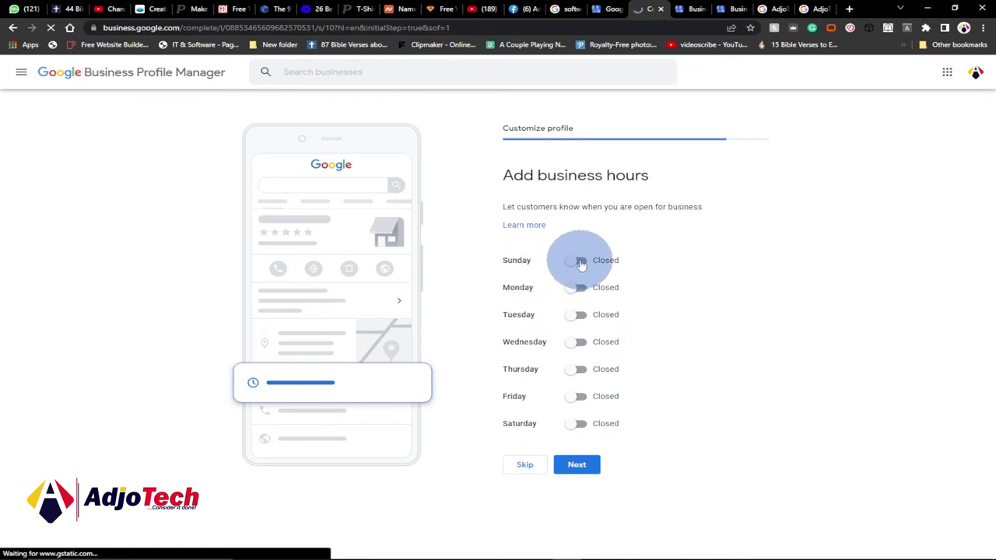
pyautogui.click(580, 262)
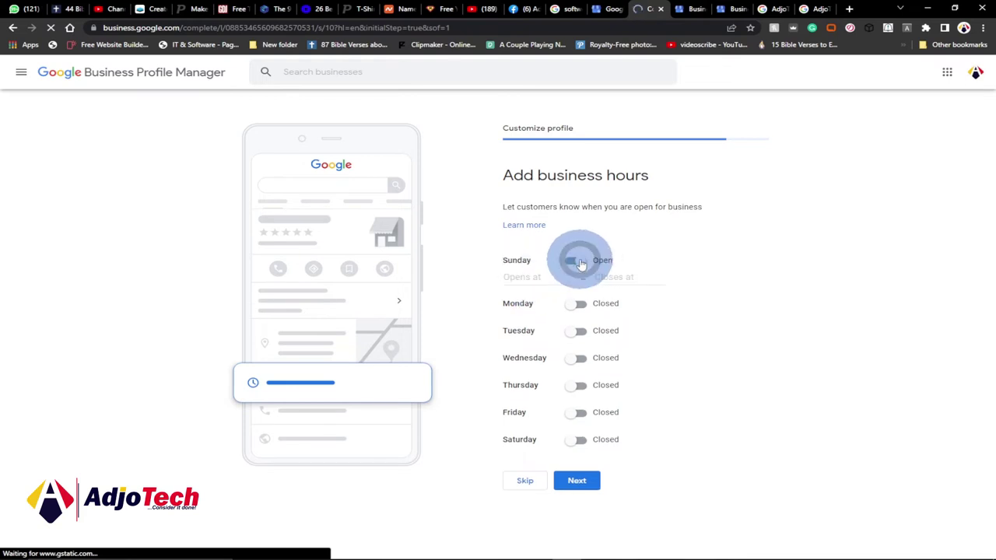
pyautogui.click(525, 277)
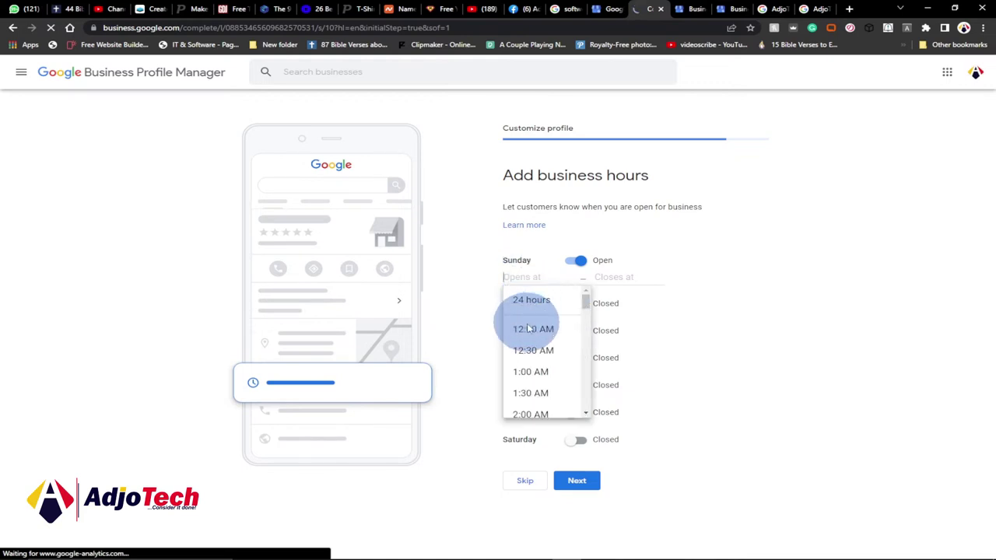
pyautogui.scroll(-5, 535, 355)
pyautogui.click(532, 298)
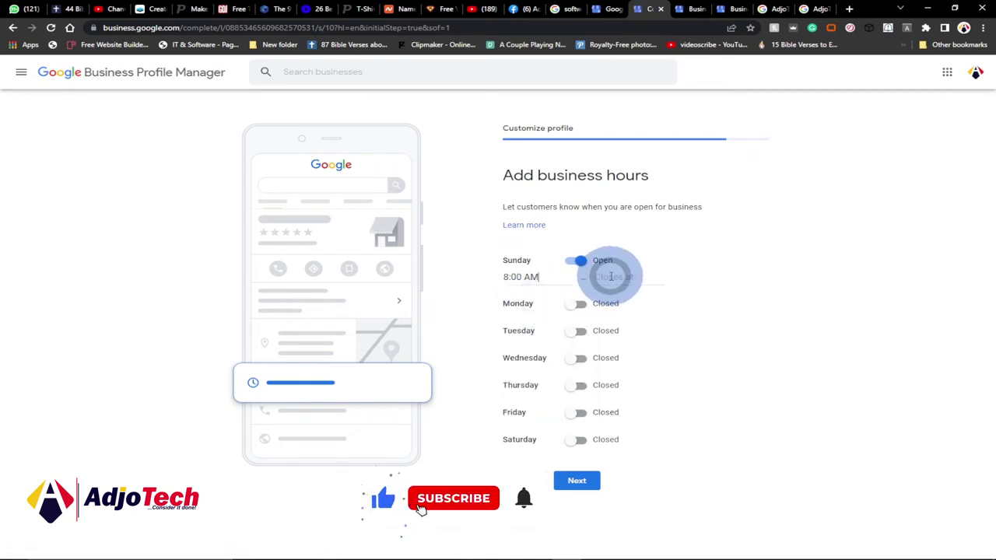
pyautogui.click(614, 276)
pyautogui.scroll(-5, 638, 334)
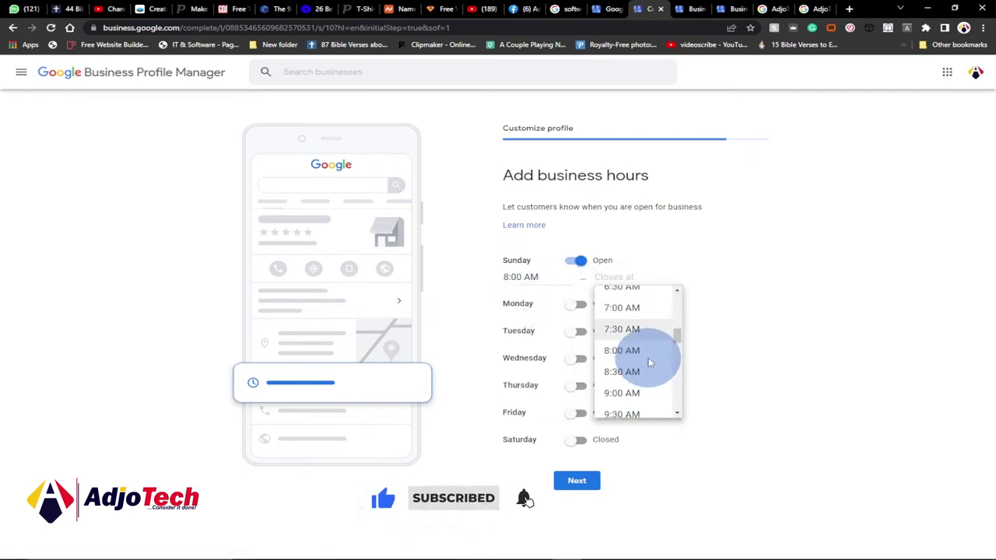
pyautogui.scroll(-4, 645, 358)
pyautogui.scroll(-5, 641, 360)
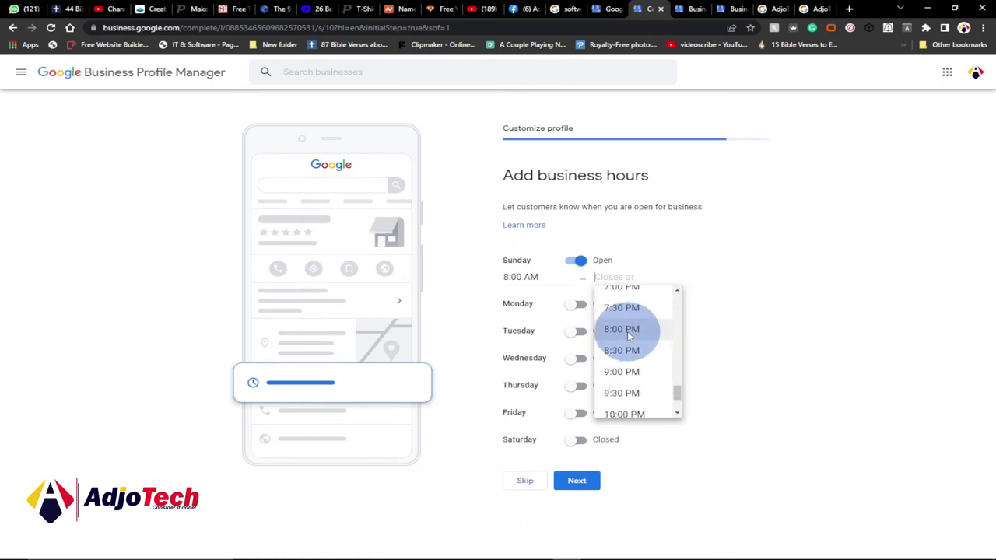
pyautogui.click(628, 330)
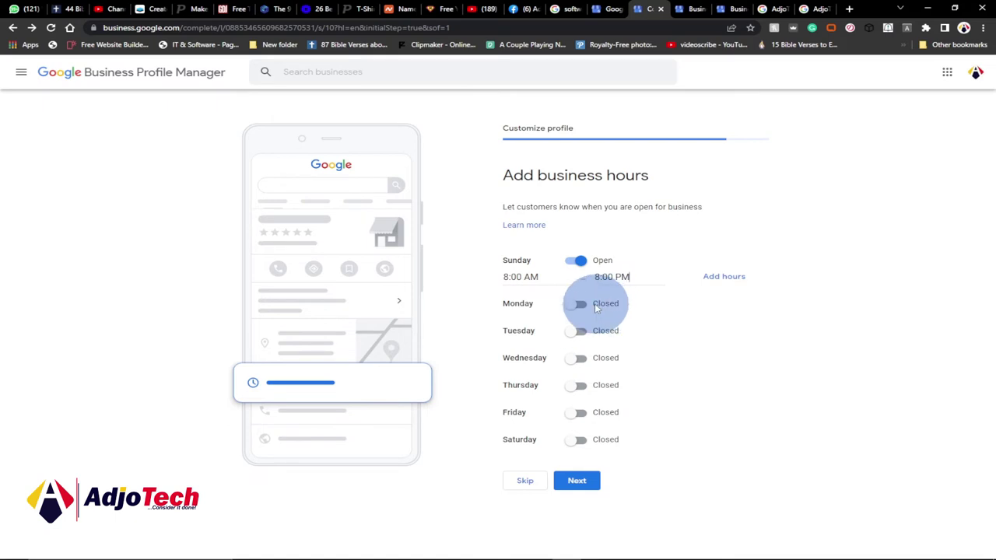
pyautogui.click(525, 483)
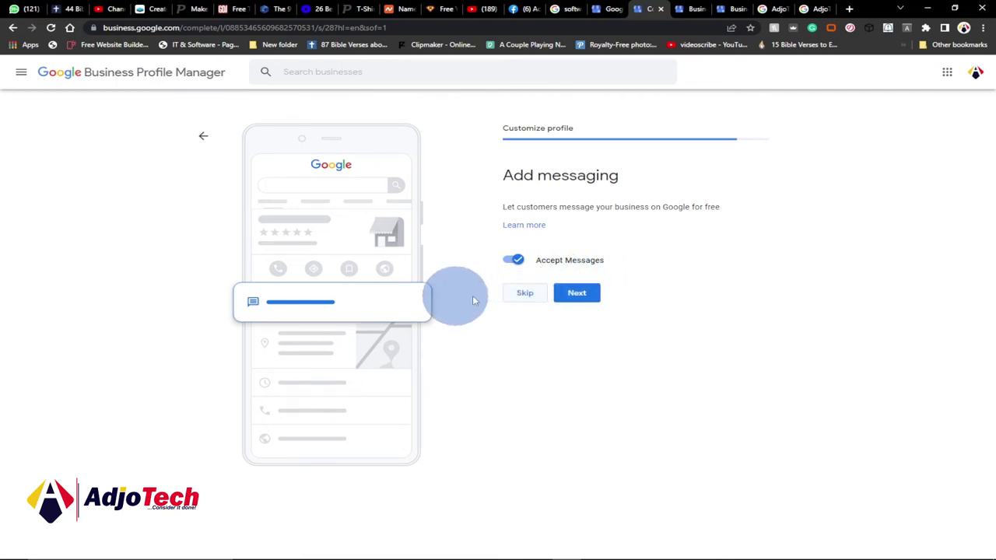
# Step: Skip the messaging, business photos and Google Ads pages, and continue from the notice about edits being visible once verified
pyautogui.click(528, 296)
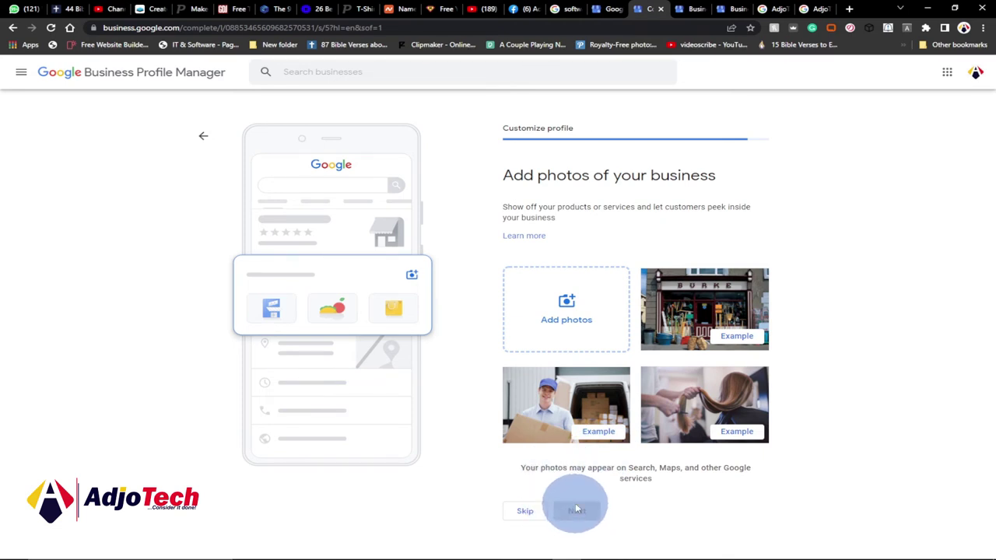
pyautogui.click(526, 514)
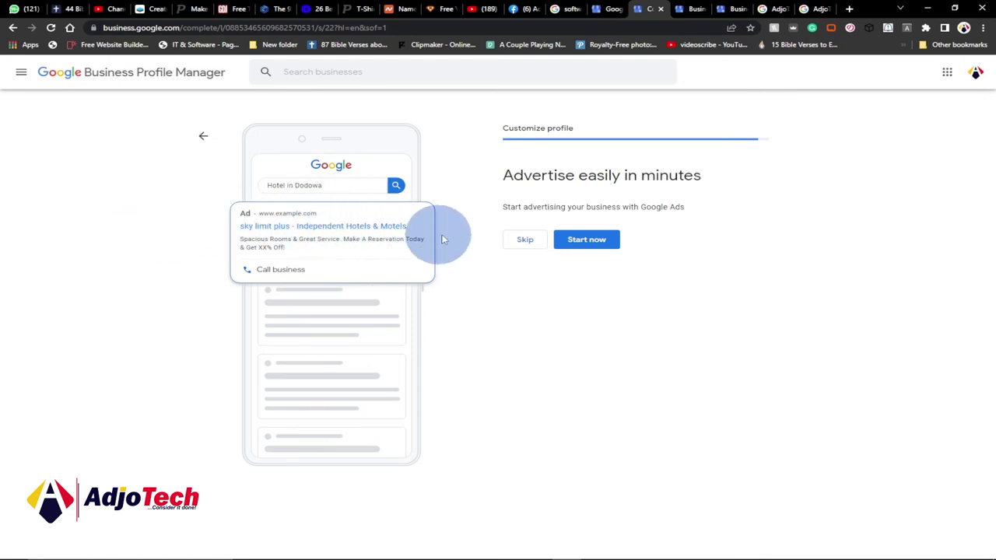
pyautogui.click(525, 242)
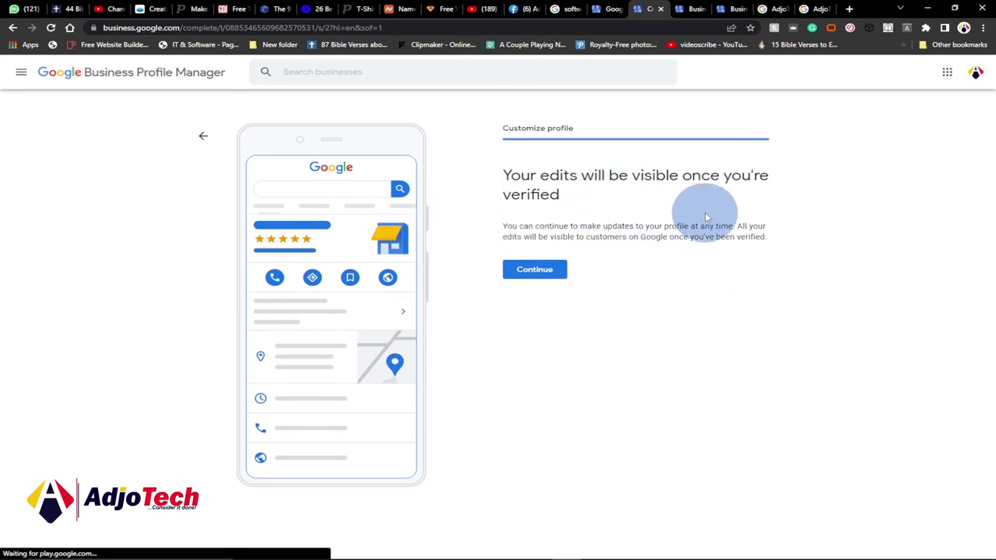
pyautogui.click(540, 273)
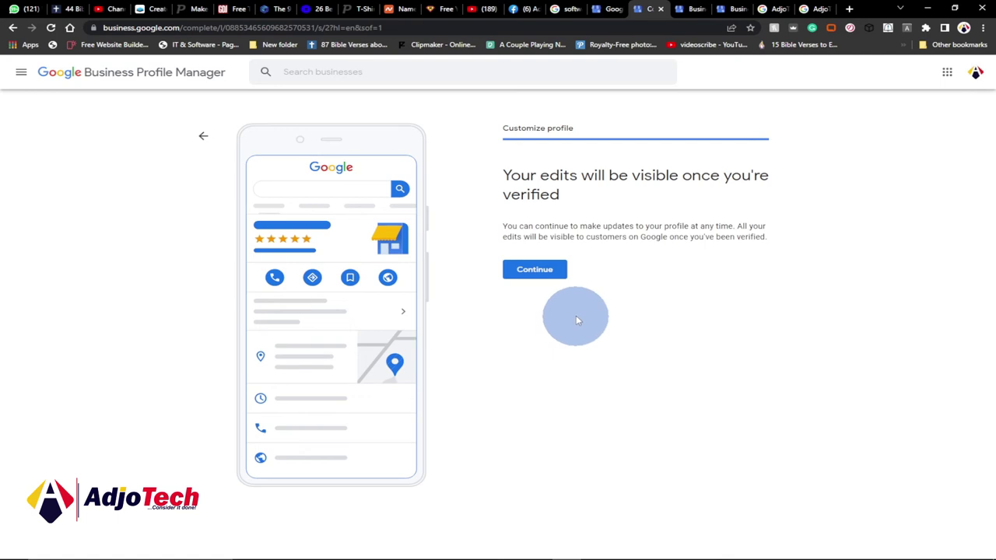
# Step: Open the managed businesses list by signing in from the Google Business Profile site, and view the search results for software developer in dodowa
pyautogui.click(610, 8)
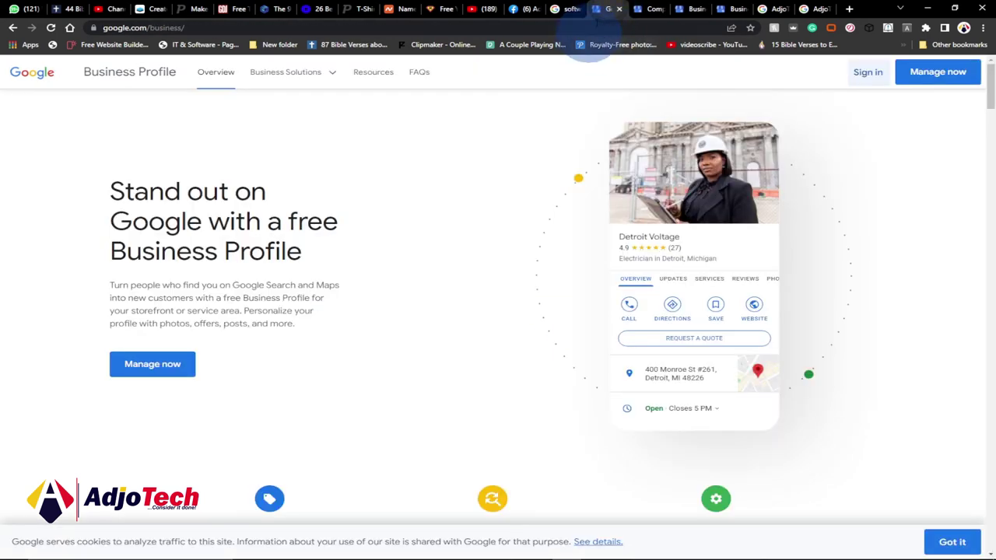
pyautogui.click(868, 72)
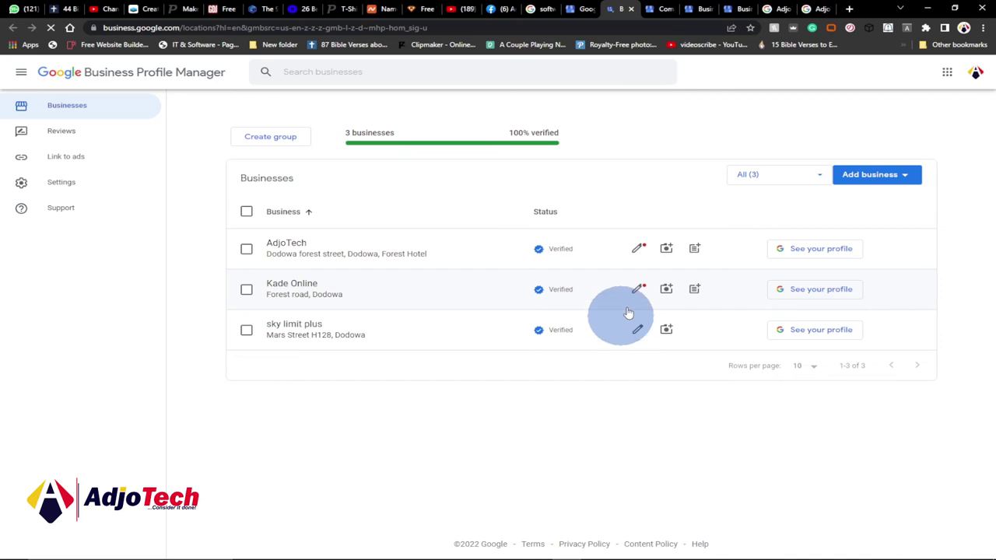
pyautogui.click(544, 9)
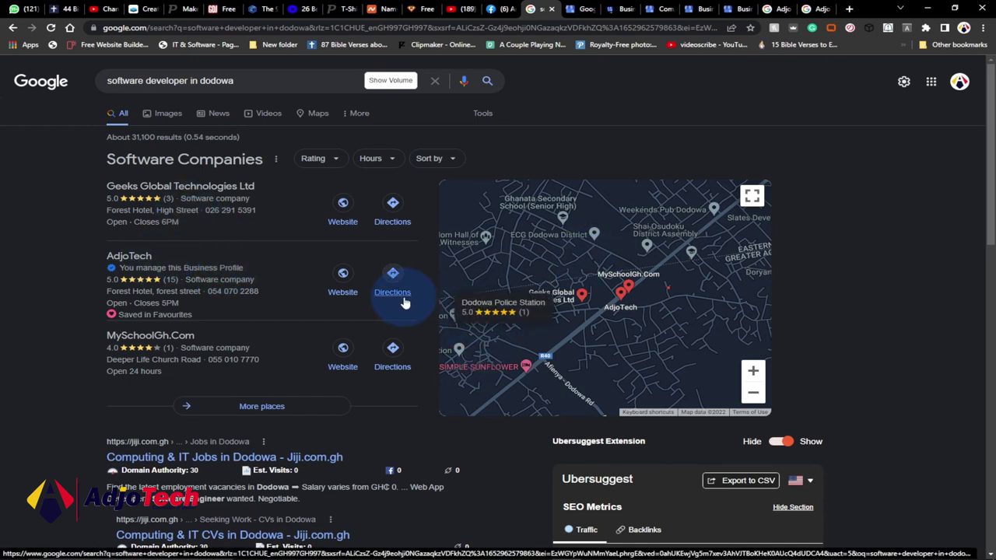
# Step: Switch to Facebook and examine the AdjoTech page's insights, pinned post and About details
pyautogui.click(498, 9)
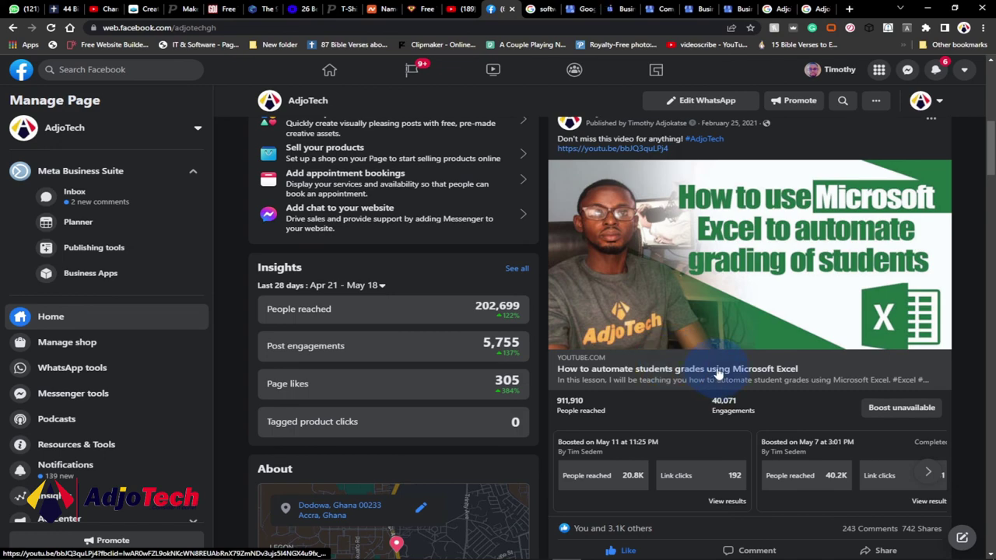
pyautogui.scroll(8, 716, 362)
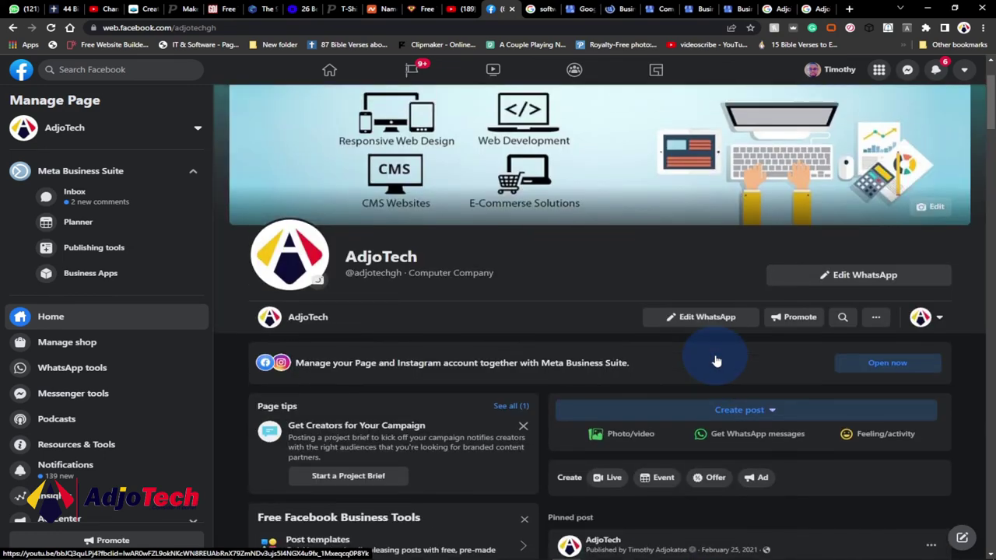
pyautogui.scroll(-9, 703, 340)
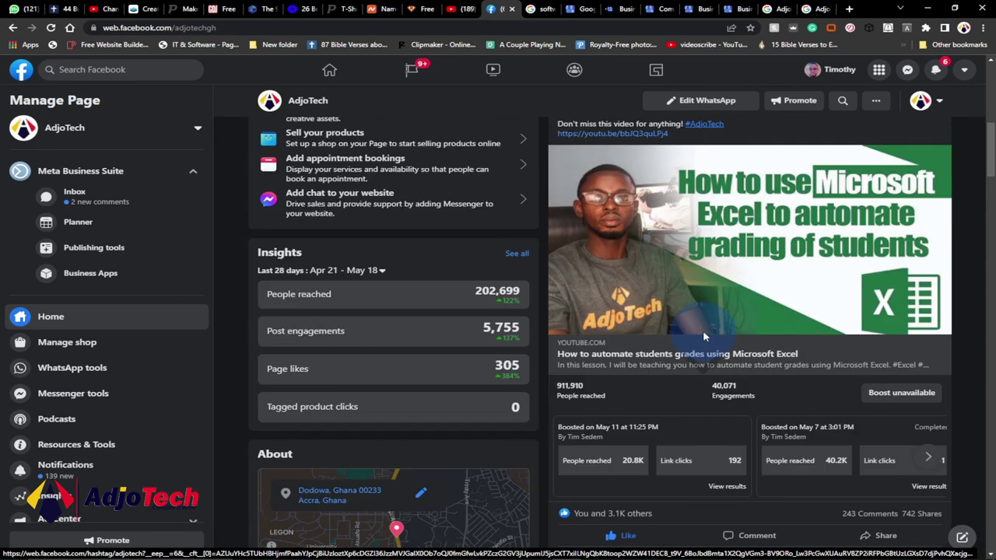
pyautogui.scroll(3, 706, 339)
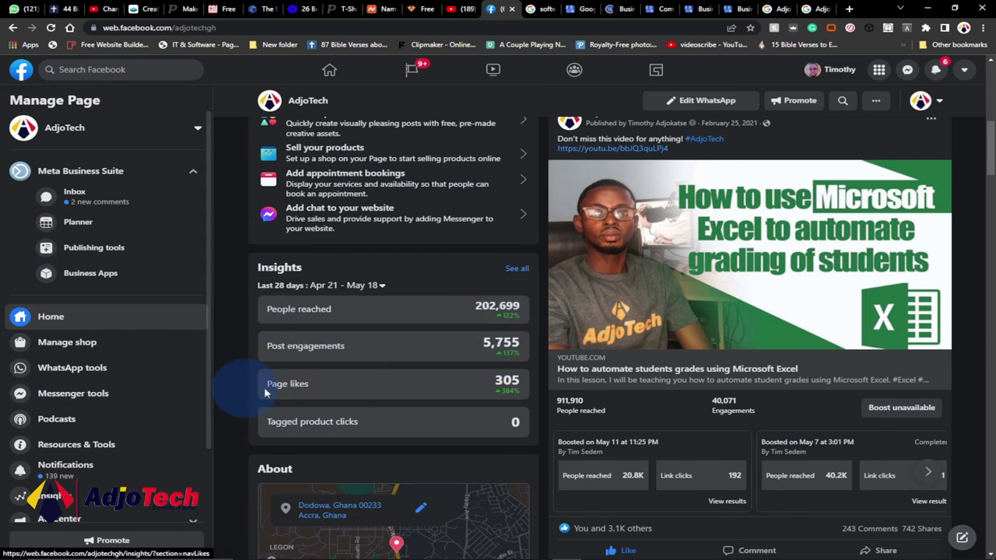
pyautogui.scroll(-1, 697, 406)
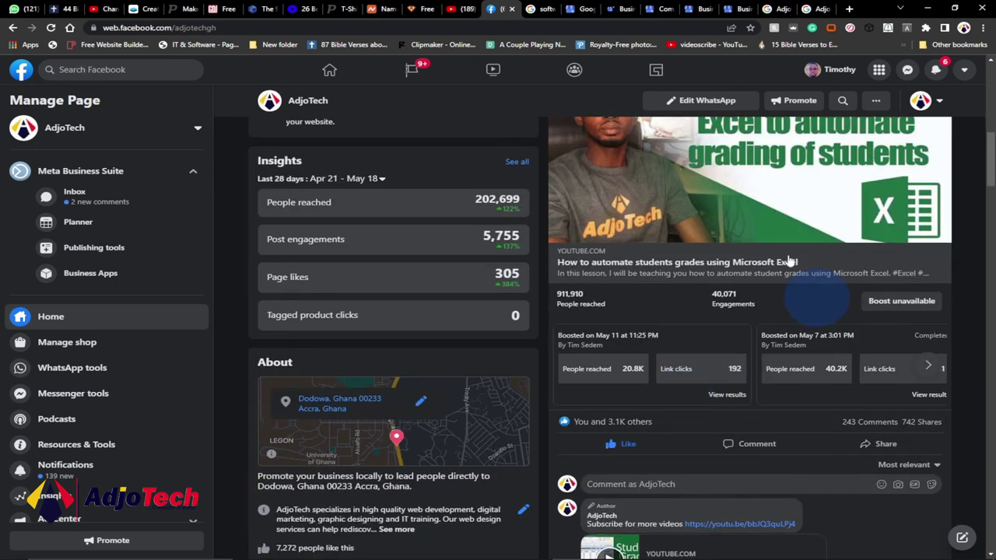
pyautogui.scroll(1, 802, 264)
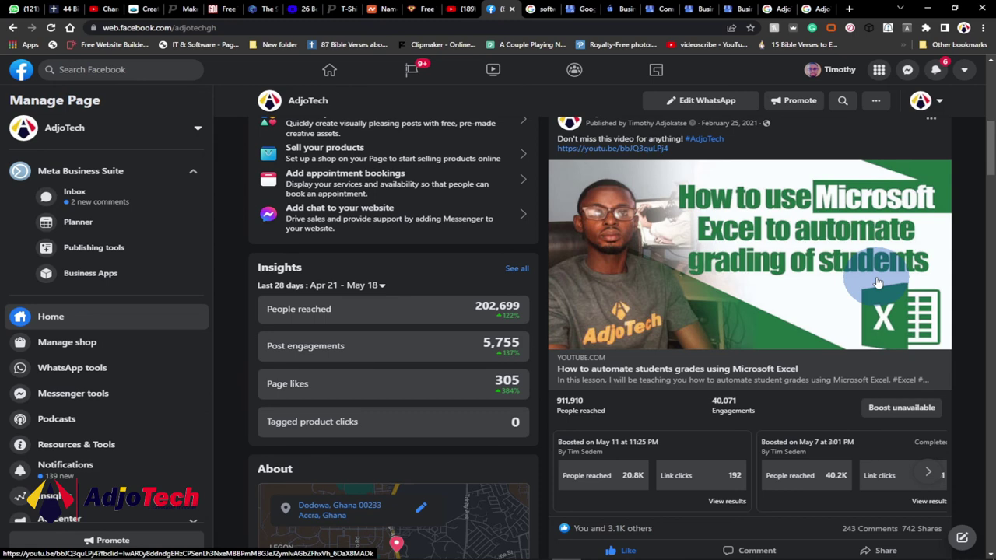
pyautogui.scroll(-2, 853, 282)
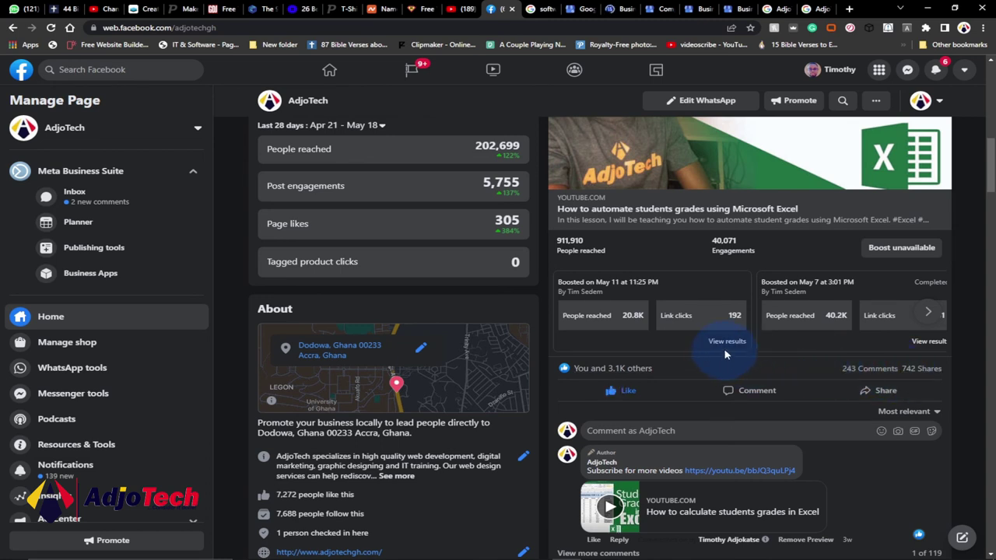
pyautogui.scroll(-4, 537, 451)
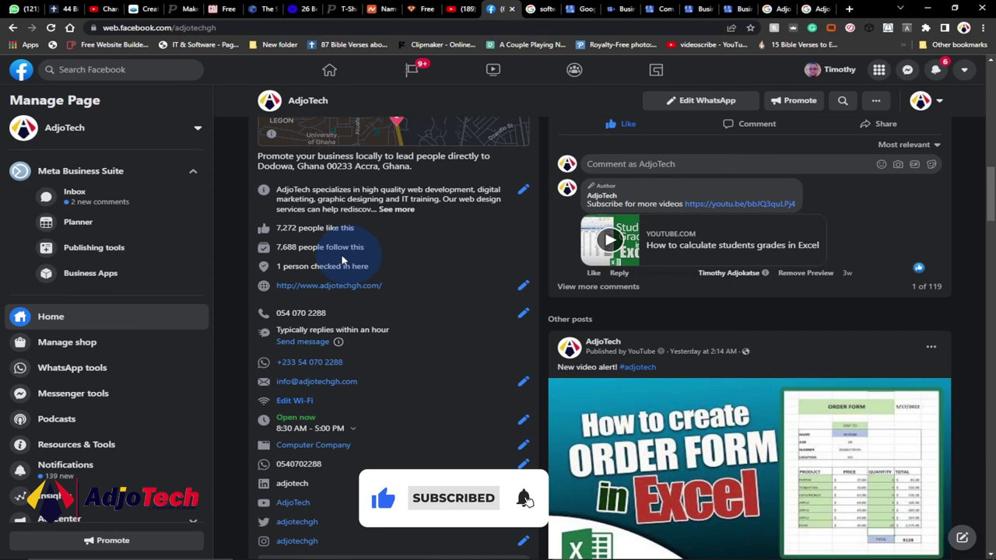
pyautogui.scroll(-2, 424, 273)
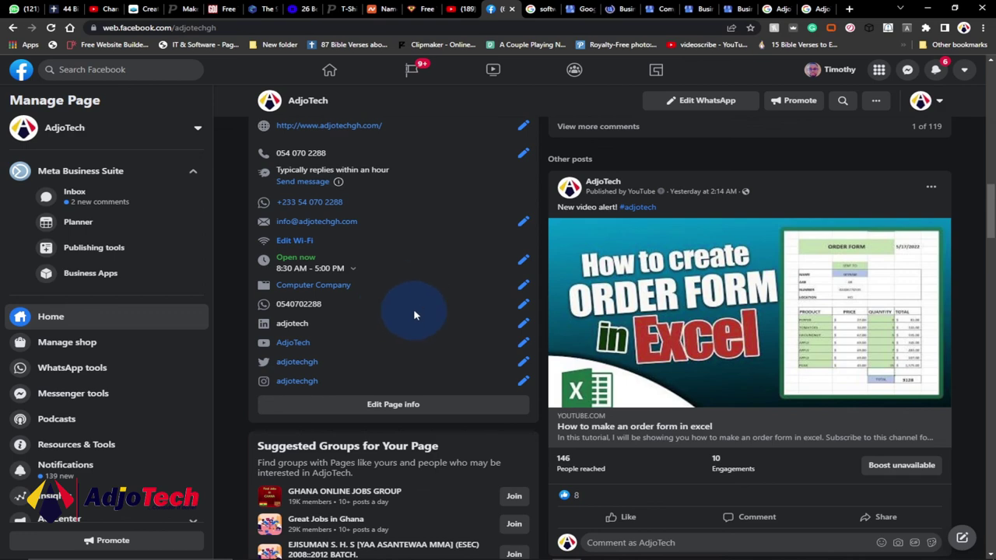
pyautogui.scroll(10, 456, 327)
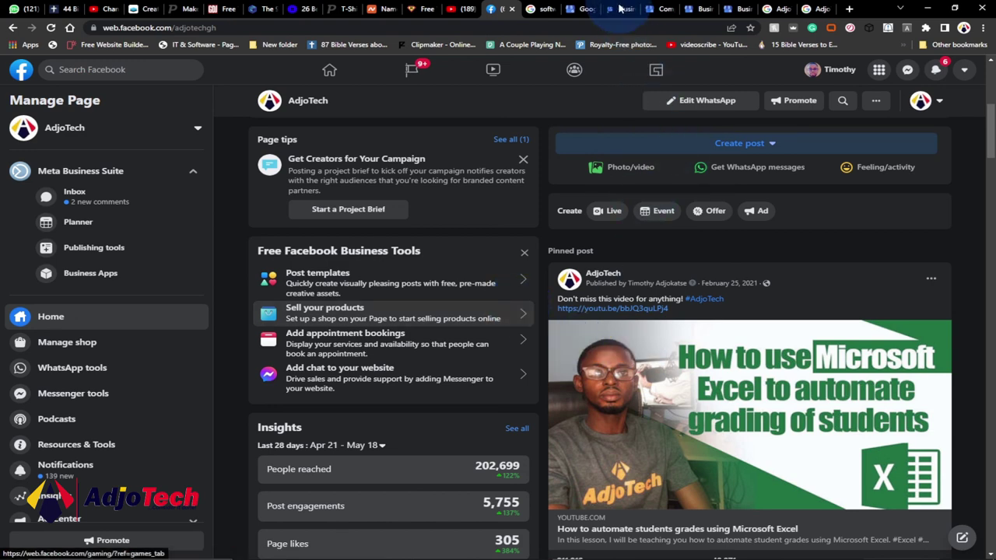
# Step: Look through the open Business Profile Manager pages and AdjoTech's business profile in the Google search results
pyautogui.click(662, 8)
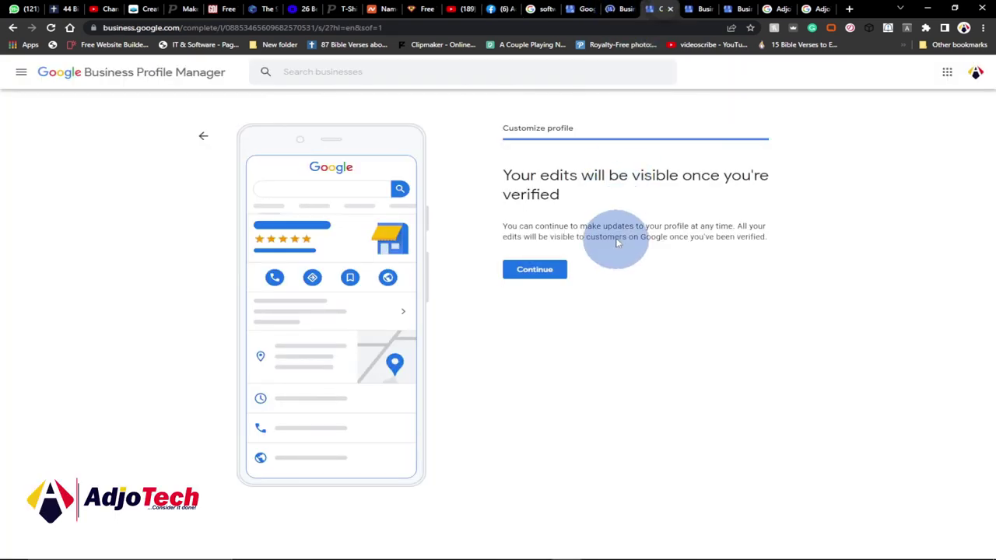
pyautogui.click(699, 8)
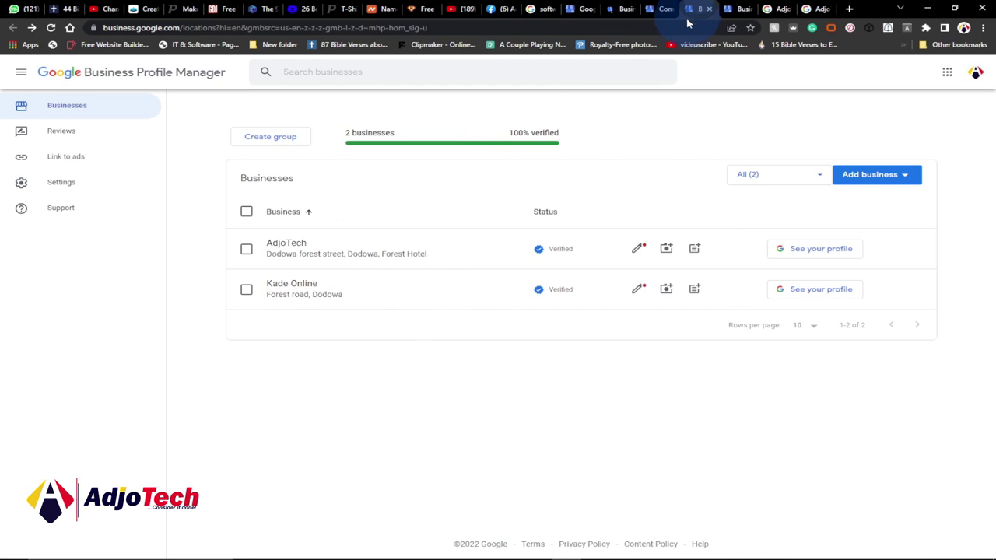
pyautogui.click(739, 8)
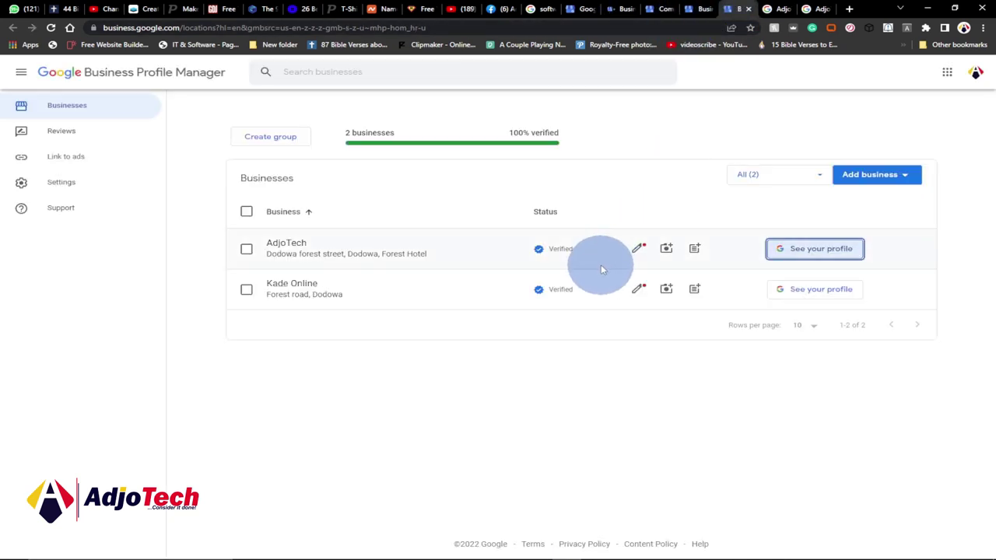
pyautogui.click(776, 9)
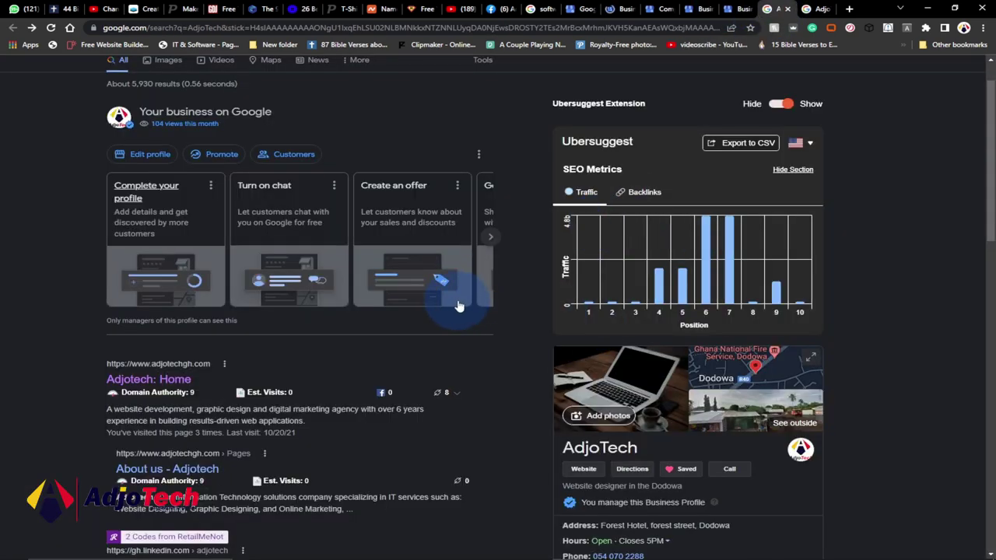
pyautogui.click(814, 10)
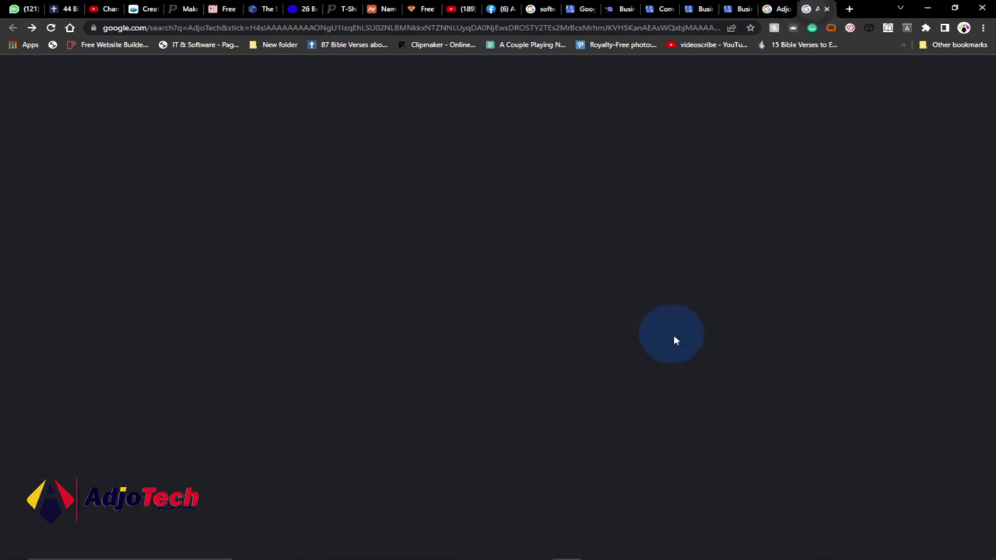
pyautogui.scroll(-3, 420, 319)
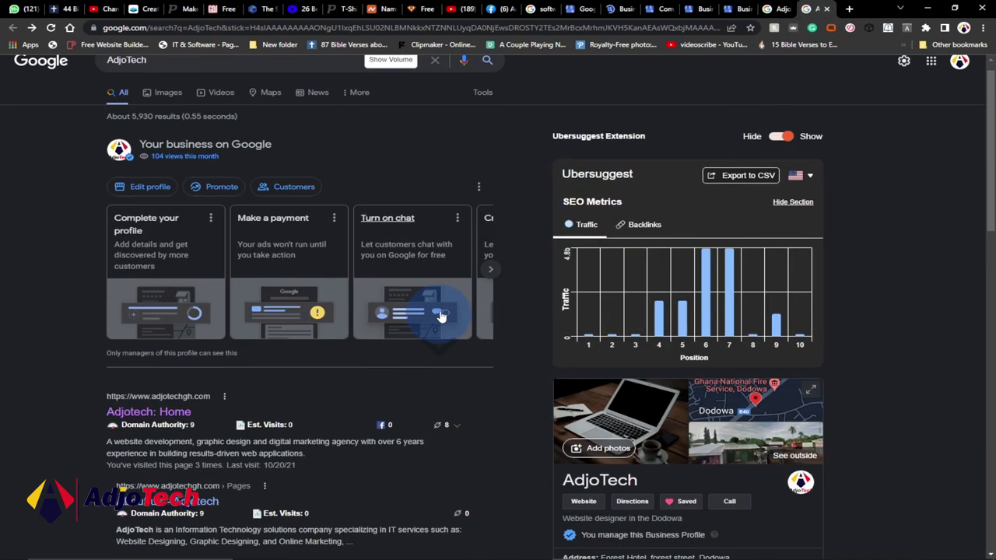
pyautogui.click(656, 360)
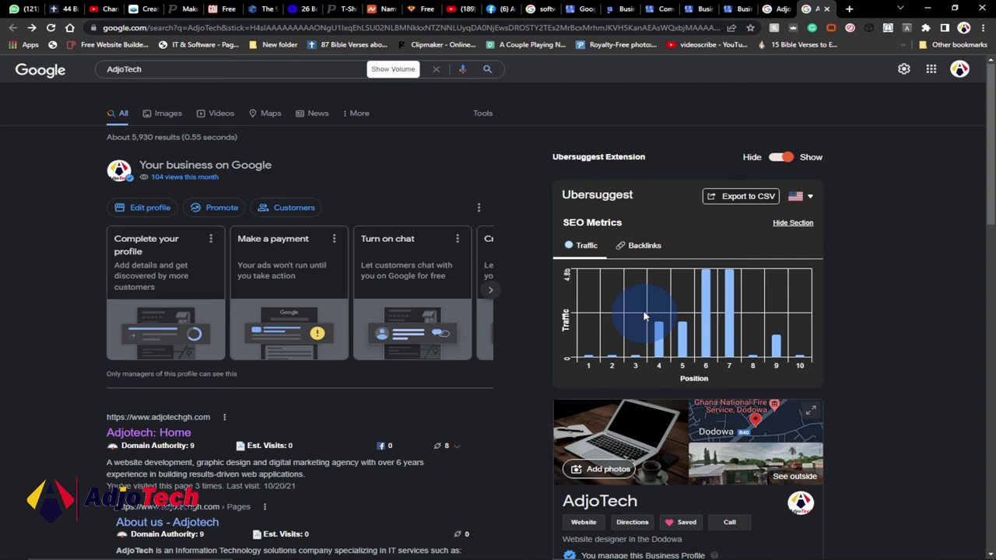
# Step: Review the local software company listings and map in the Google results for software developer in dodowa
pyautogui.click(537, 8)
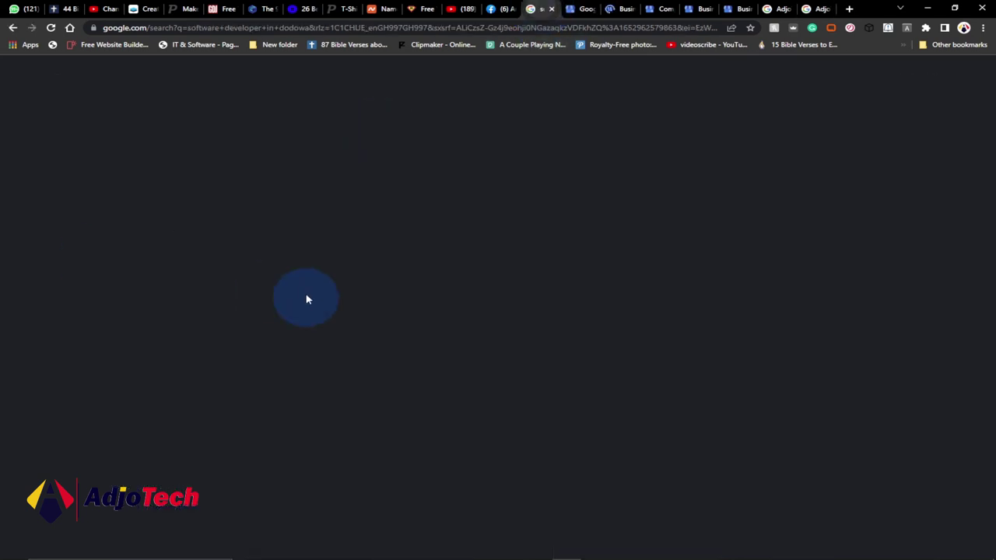
pyautogui.scroll(-3, 424, 377)
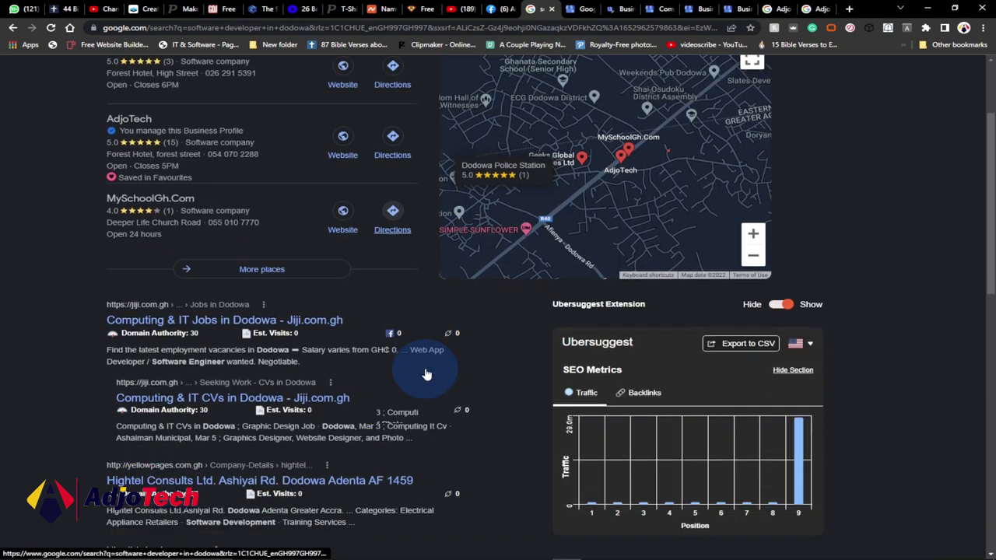
pyautogui.scroll(3, 425, 370)
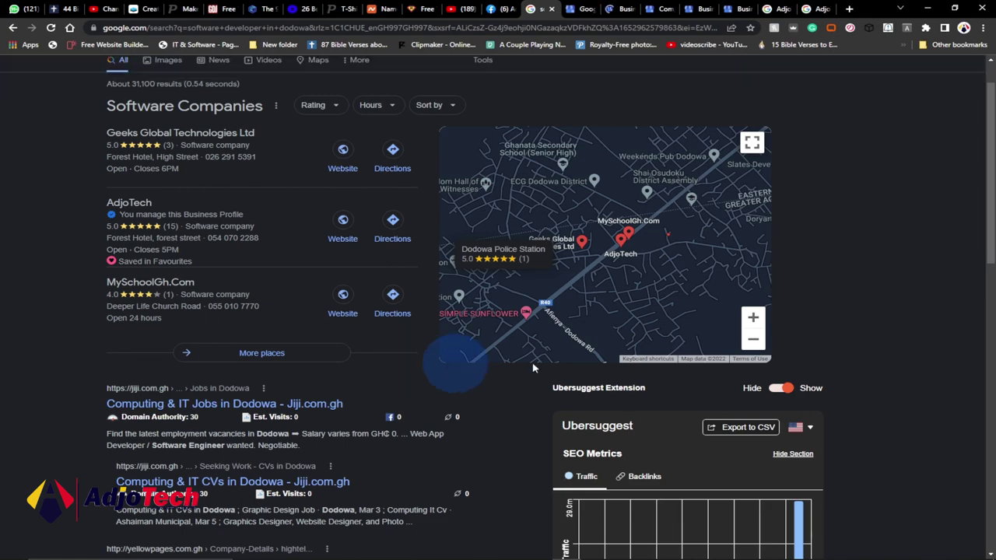
pyautogui.moveTo(645, 554)
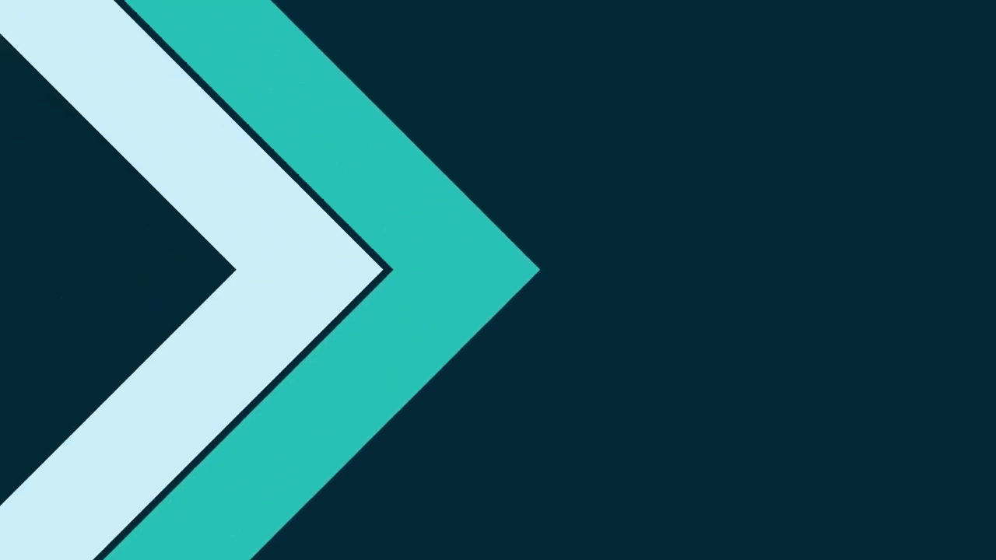